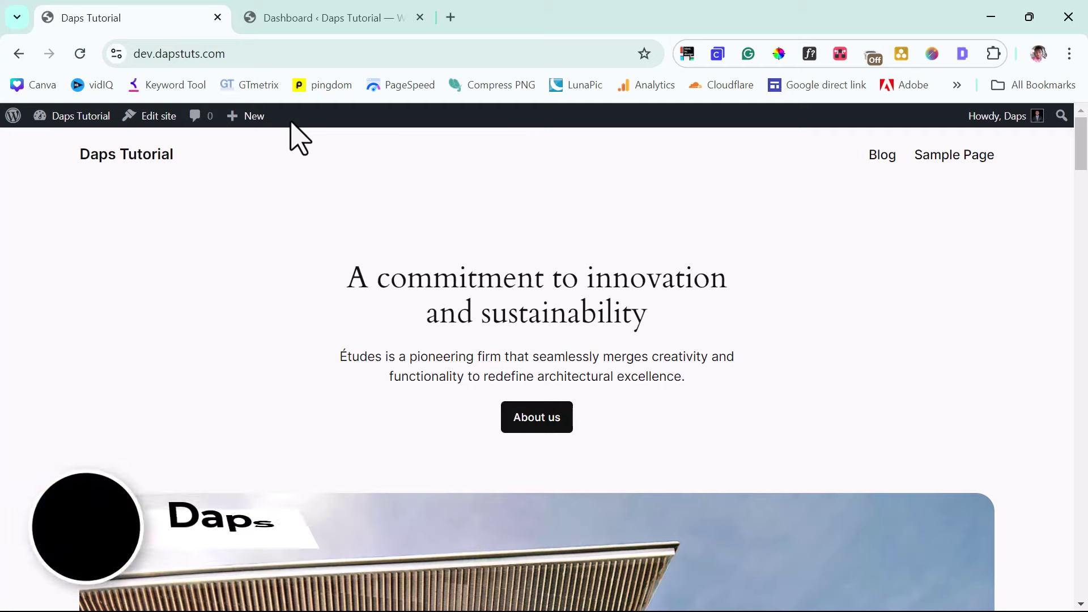
# Examine the site's home page down to the Watch, Read, Listen list of blog posts.
pyautogui.scroll(-6, 351, 221)
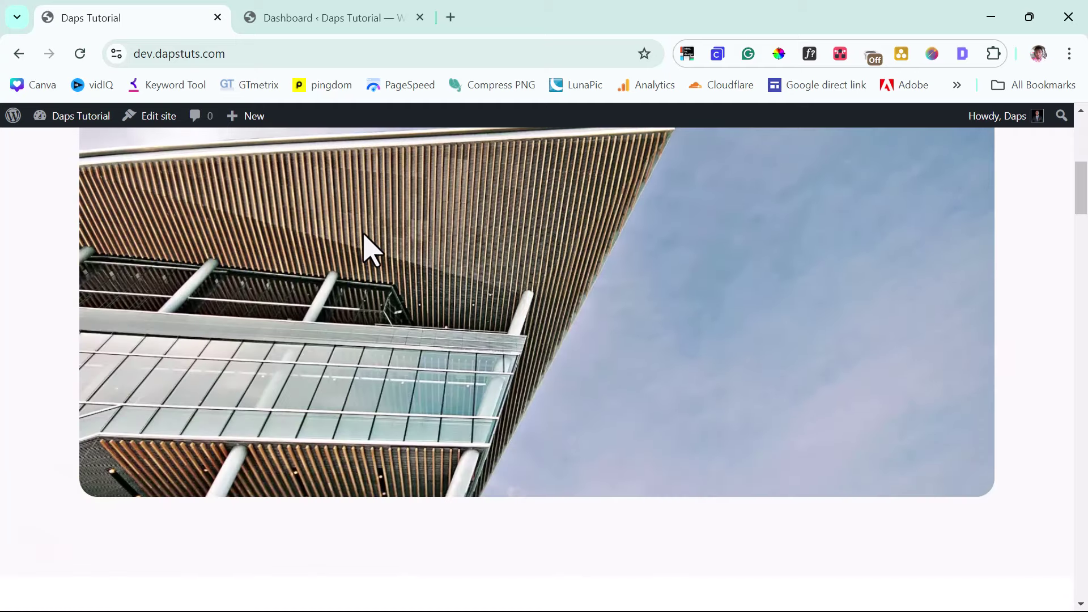
pyautogui.scroll(-8, 363, 234)
pyautogui.scroll(-8, 363, 234)
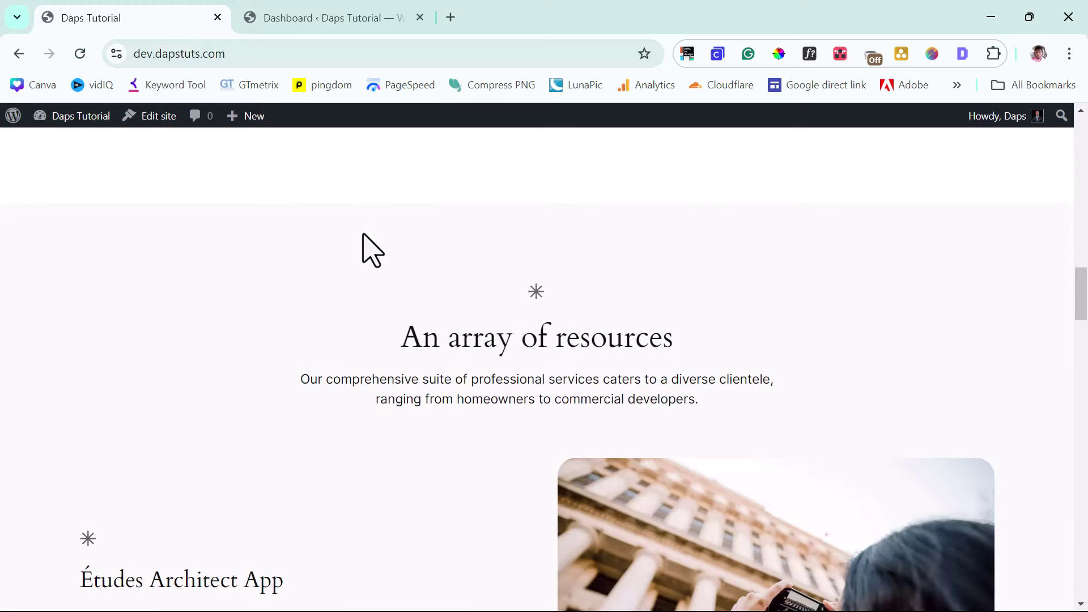
pyautogui.scroll(-8, 363, 234)
pyautogui.scroll(-15, 363, 234)
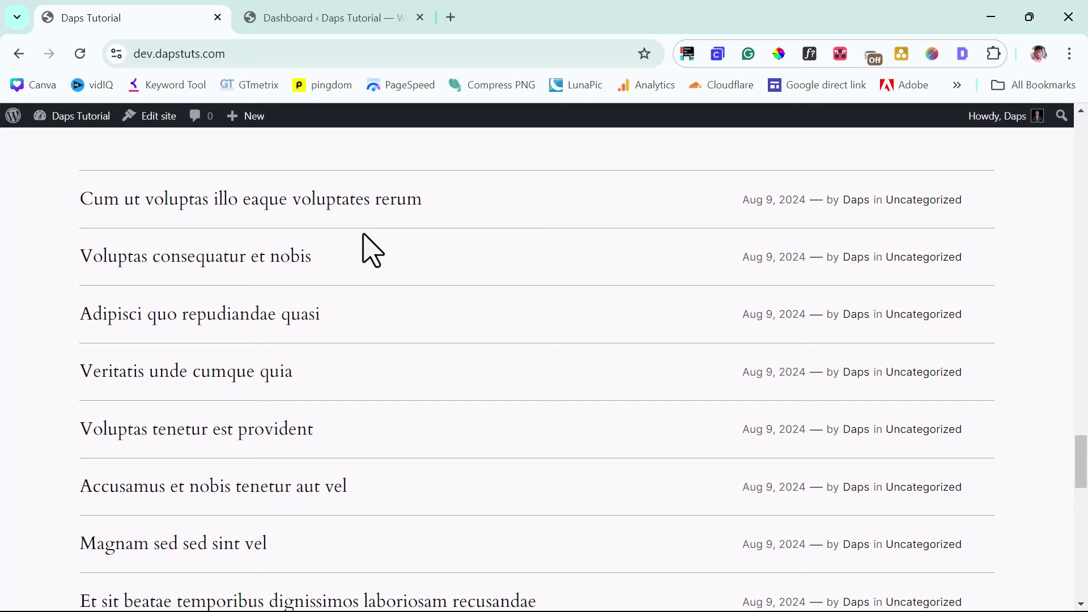
pyautogui.scroll(4, 364, 234)
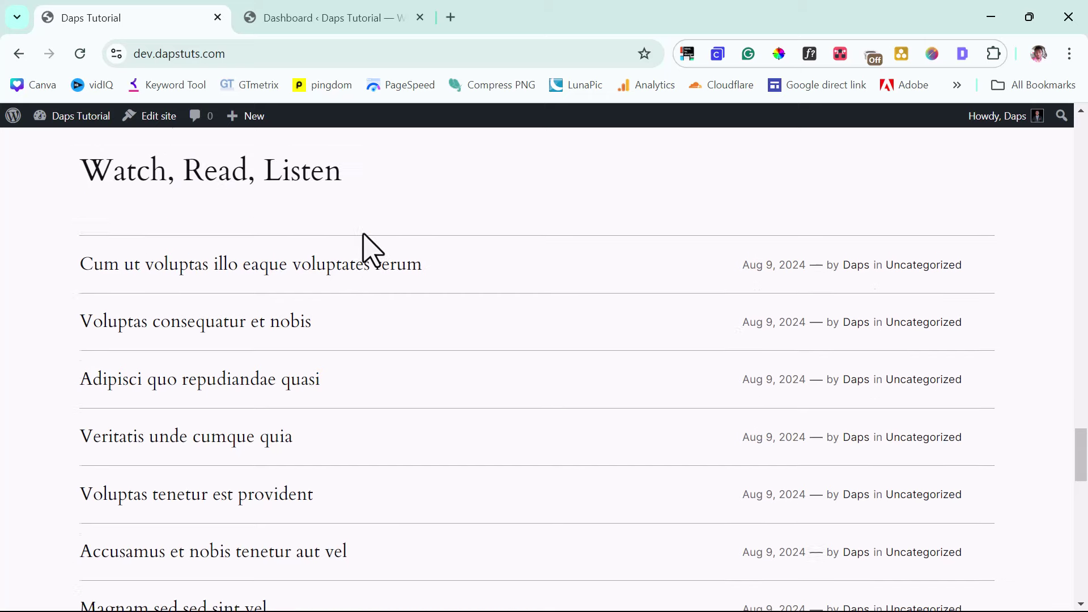
pyautogui.scroll(-3, 363, 234)
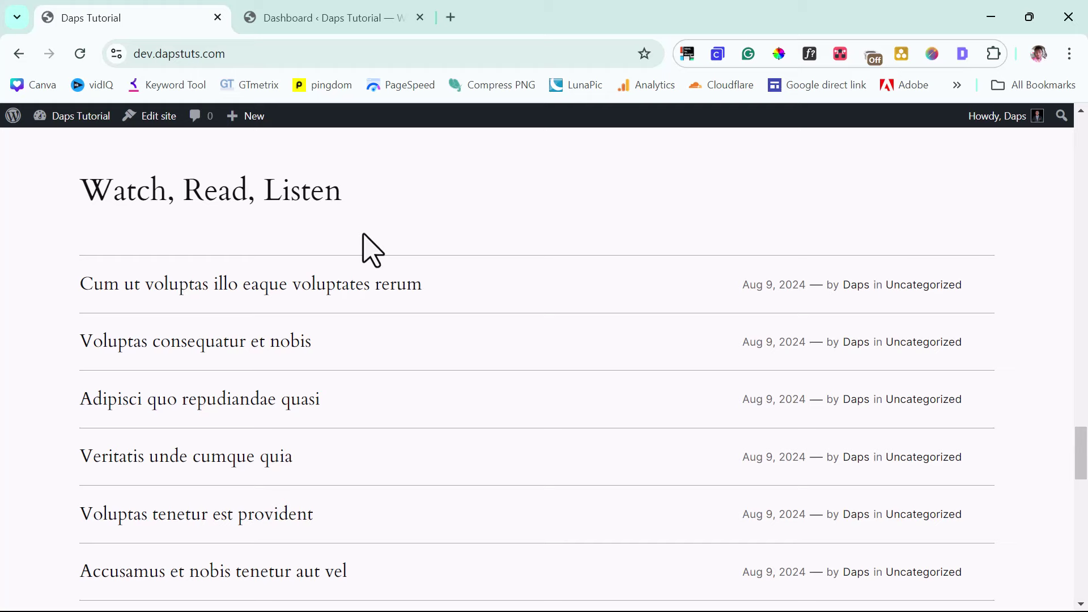
# Open the page for adding plugins in the site's admin dashboard and search for "blog design".
pyautogui.click(347, 22)
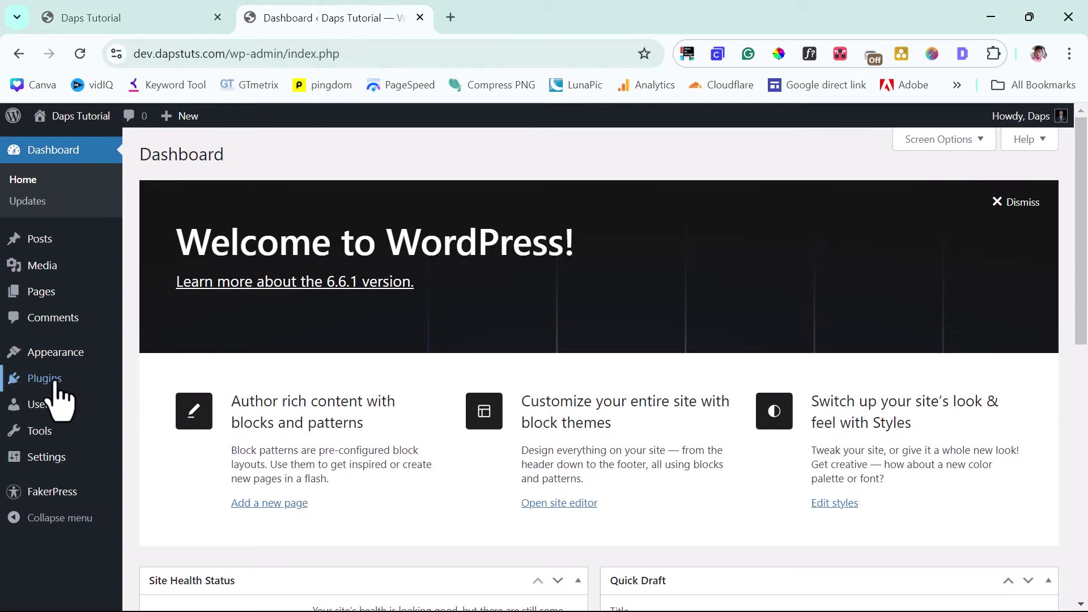
pyautogui.moveTo(48, 382)
pyautogui.click(162, 402)
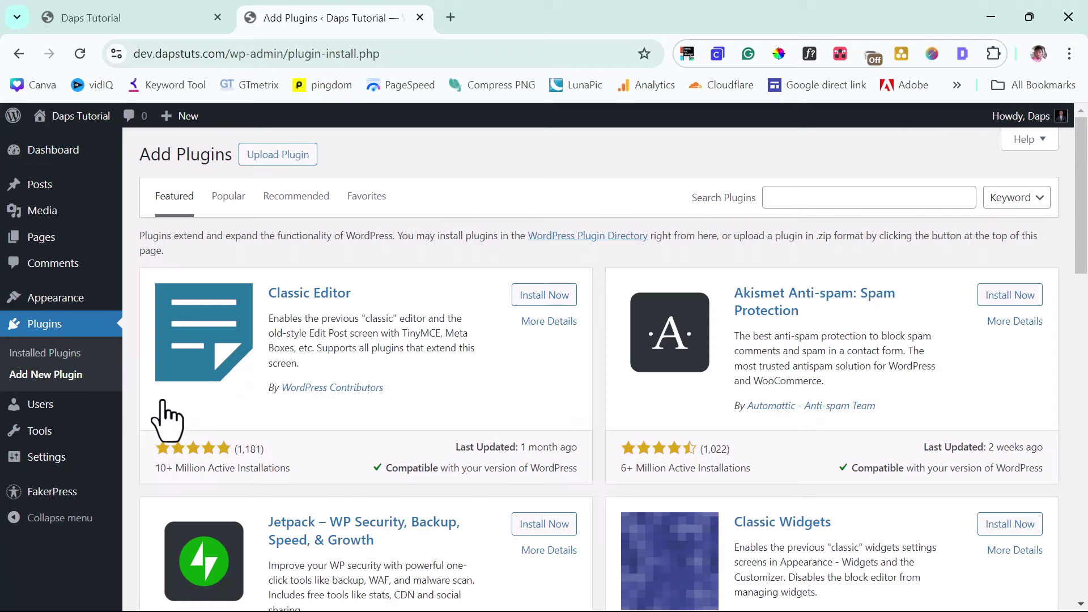
pyautogui.click(836, 199)
pyautogui.write('blog design')
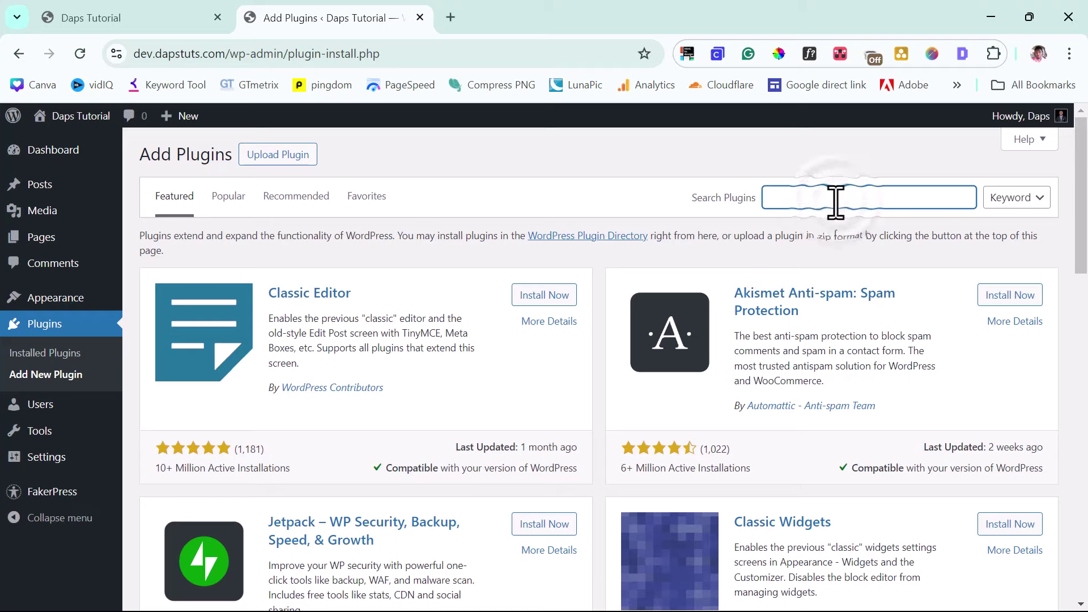
# Install and activate the Blog Designer plugin by Solwin Infotech from the search results.
pyautogui.scroll(-5, 651, 278)
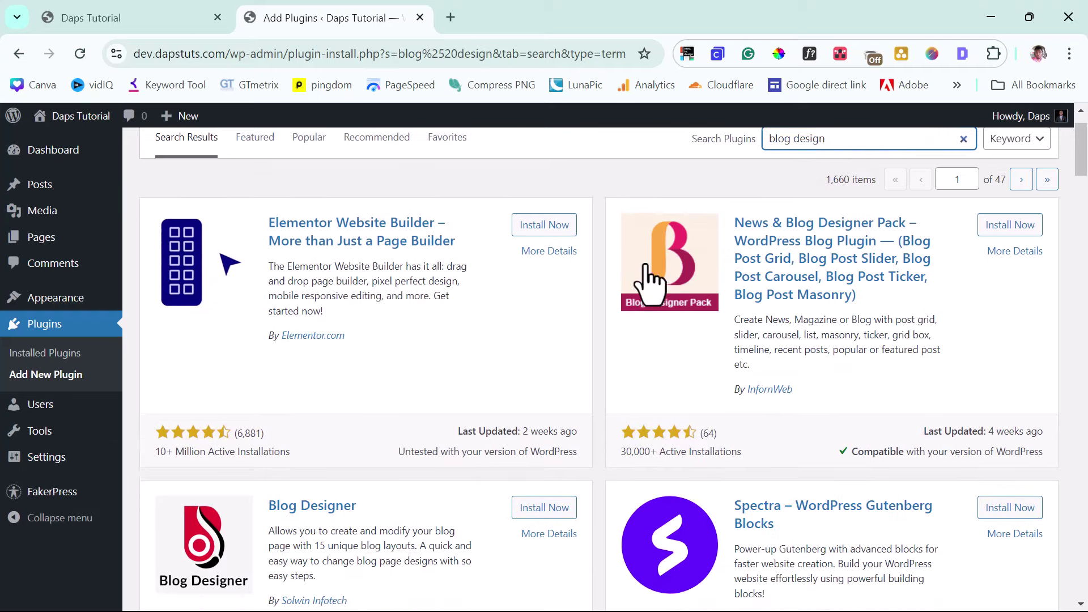
pyautogui.scroll(-1, 651, 278)
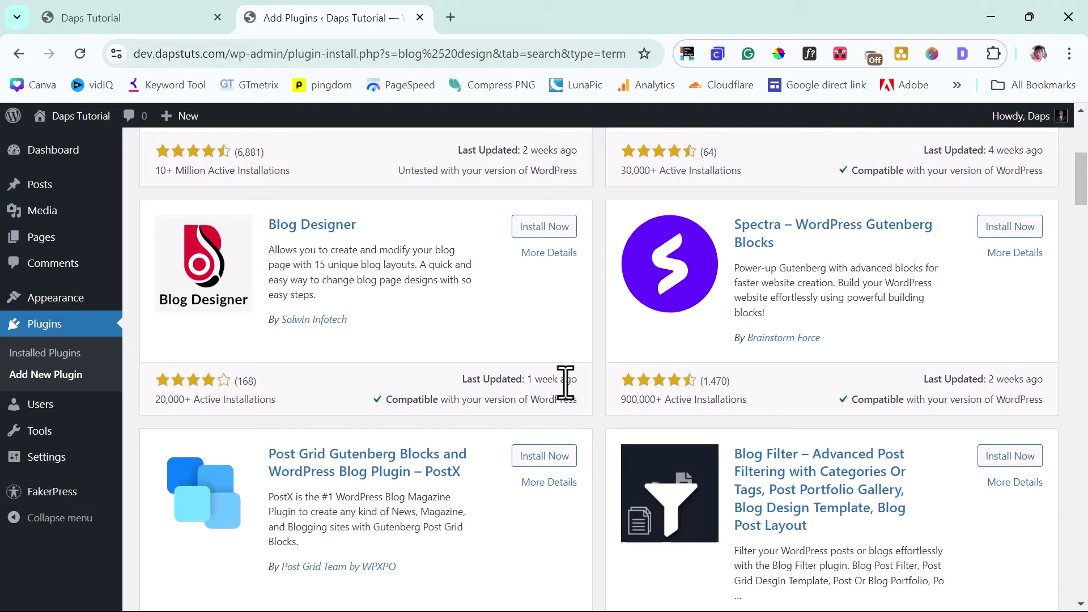
pyautogui.scroll(1, 535, 363)
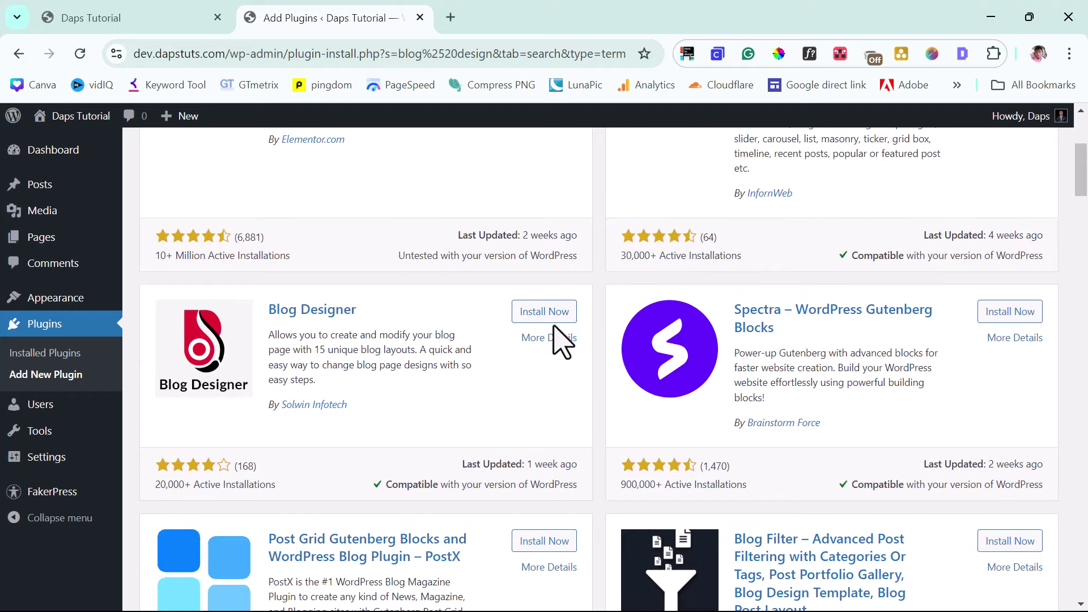
pyautogui.click(541, 316)
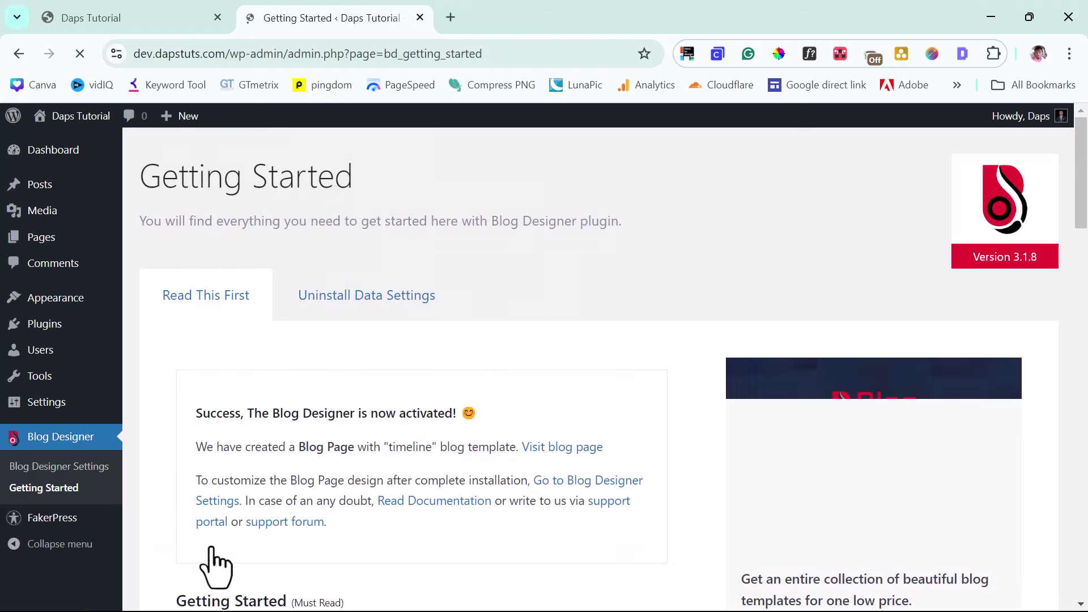
# Read the Blog Designer Getting Started page, covering reading settings, the [wp_blog_designer] shortcode, dummy post import and plugin support.
pyautogui.scroll(-4, 645, 330)
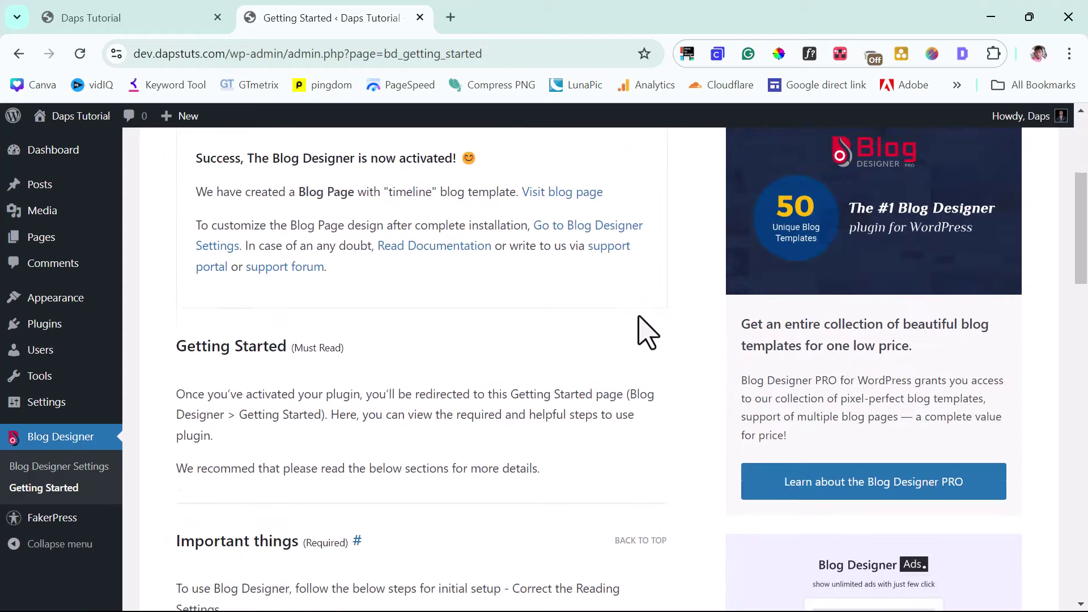
pyautogui.scroll(-7, 647, 332)
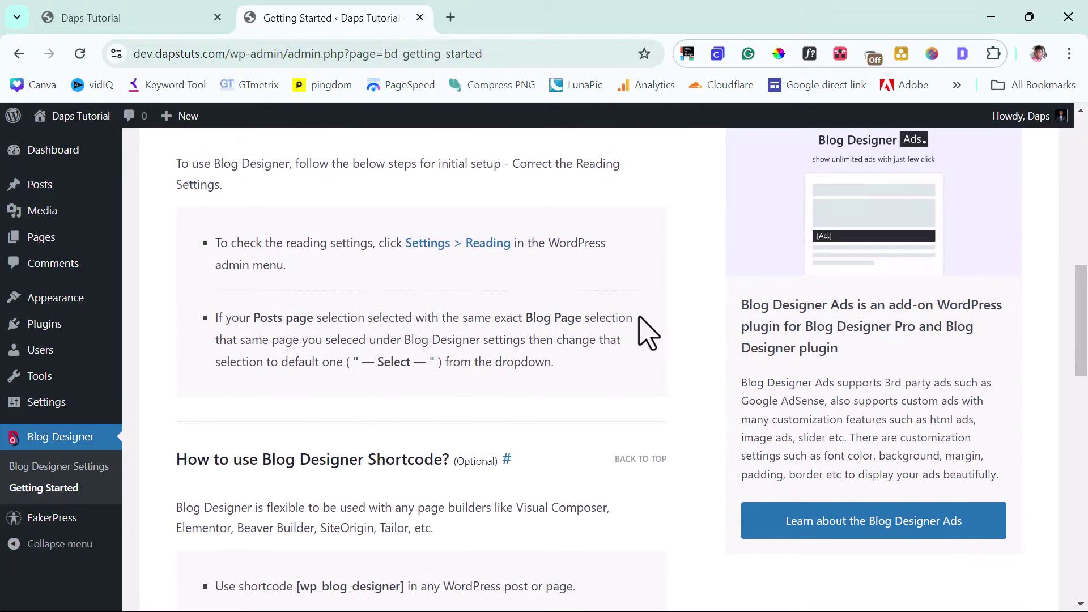
pyautogui.scroll(4, 646, 331)
pyautogui.scroll(3, 647, 331)
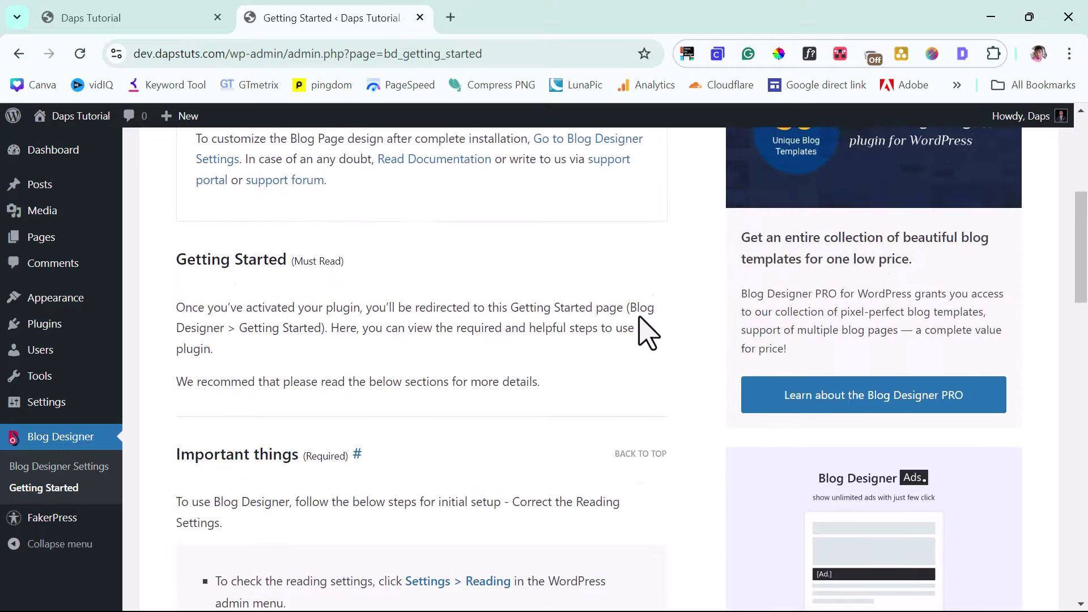
pyautogui.scroll(-9, 647, 331)
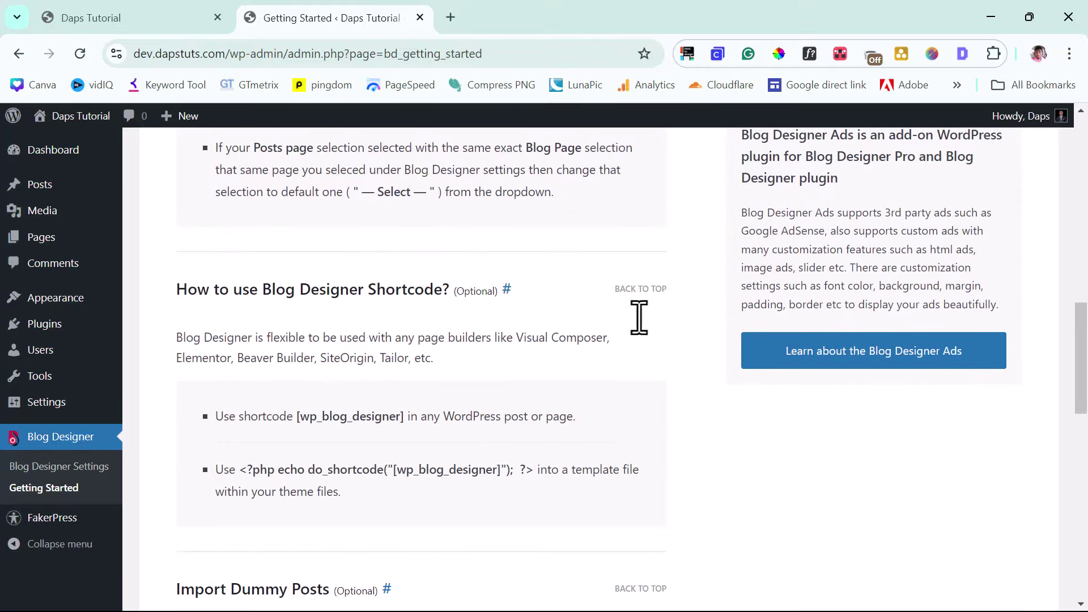
pyautogui.scroll(-1, 638, 317)
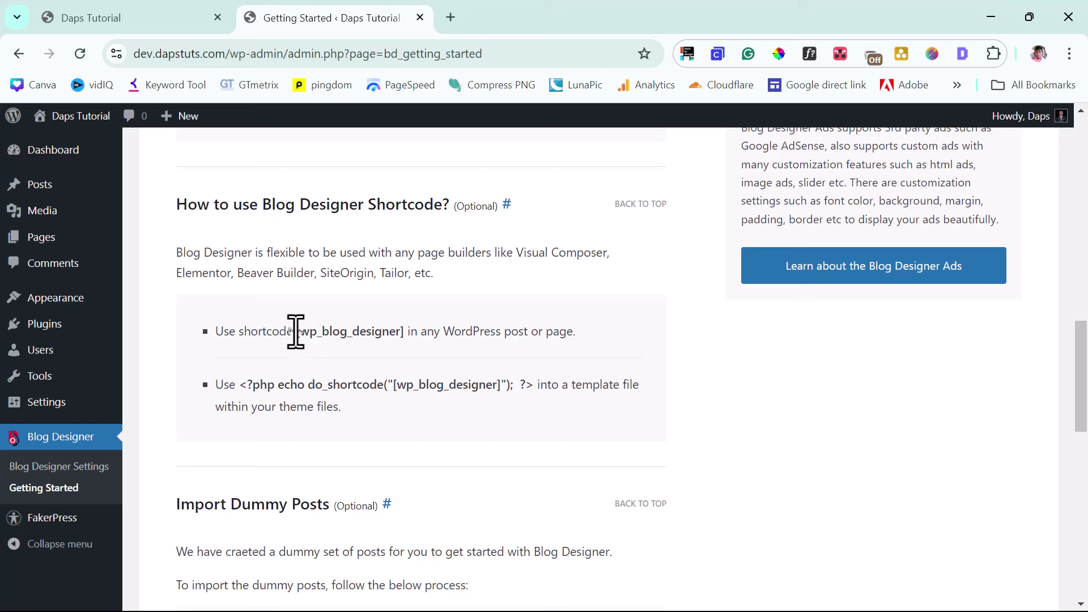
pyautogui.moveTo(295, 331); pyautogui.dragTo(405, 334)
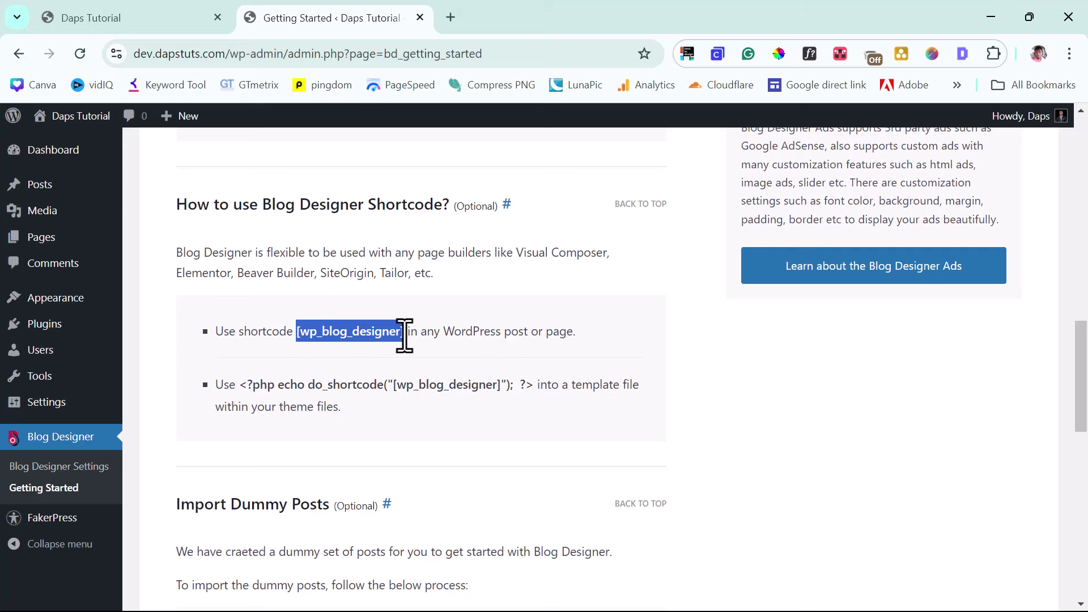
pyautogui.scroll(-6, 397, 363)
pyautogui.scroll(4, 389, 394)
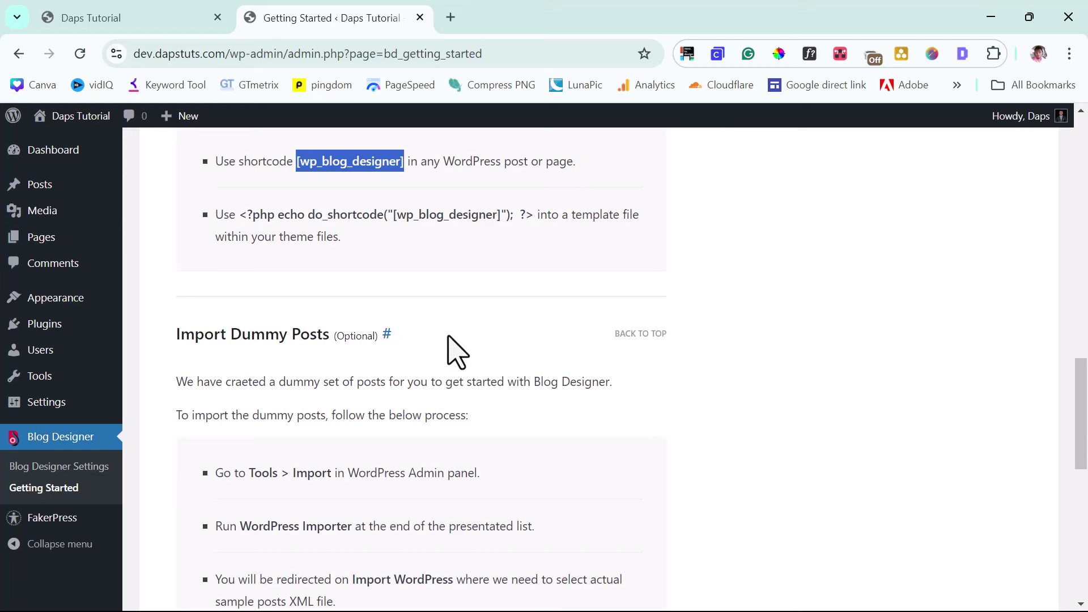
pyautogui.scroll(-10, 458, 351)
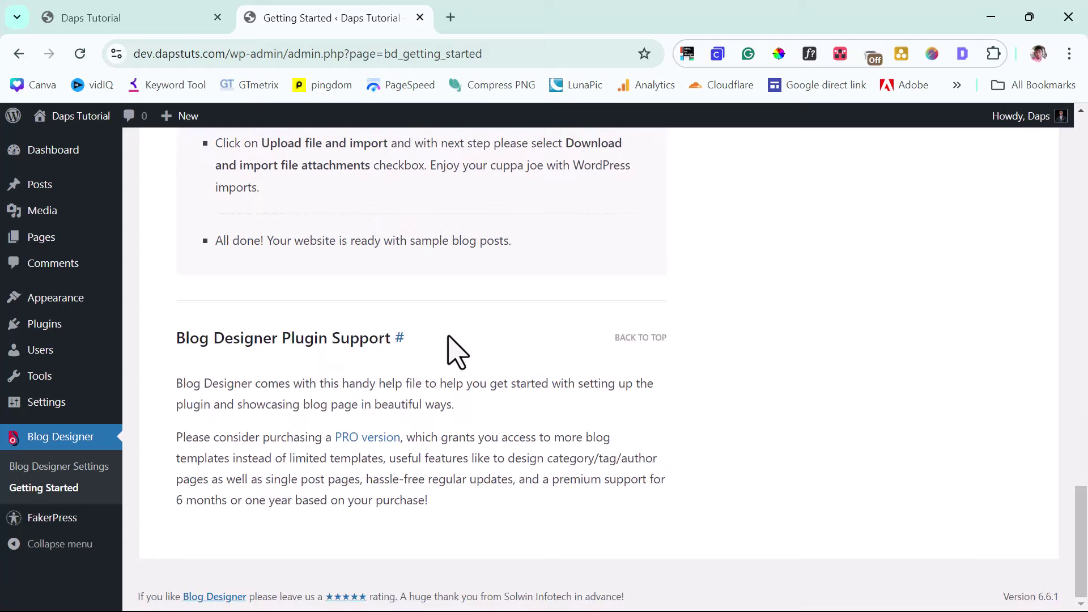
pyautogui.scroll(5, 458, 352)
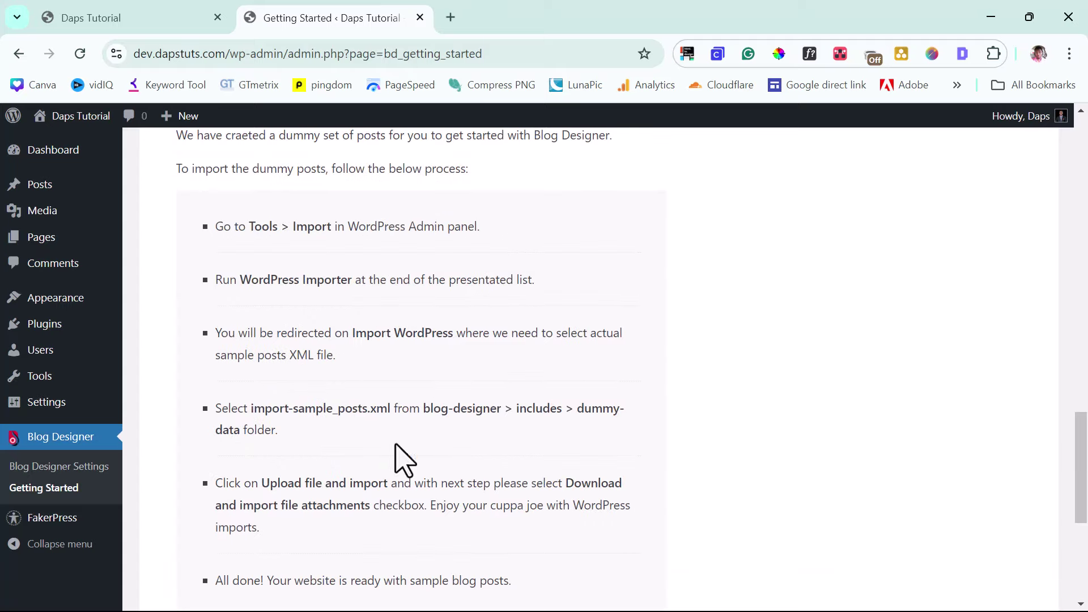
# Open the Blog Designer settings and show only the free layouts in the blog template chooser.
pyautogui.click(44, 468)
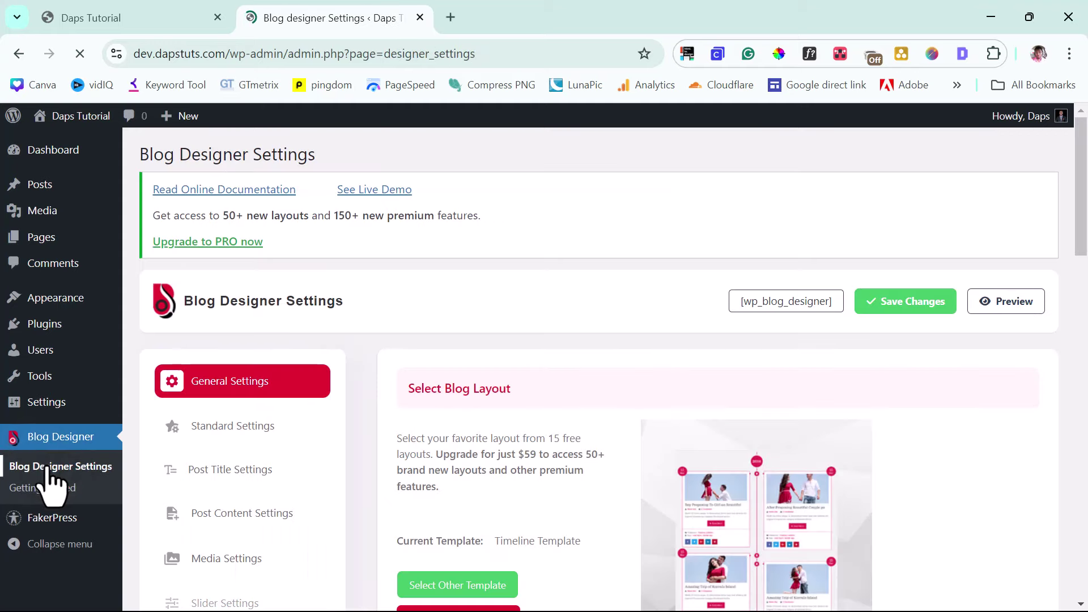
pyautogui.scroll(-3, 613, 437)
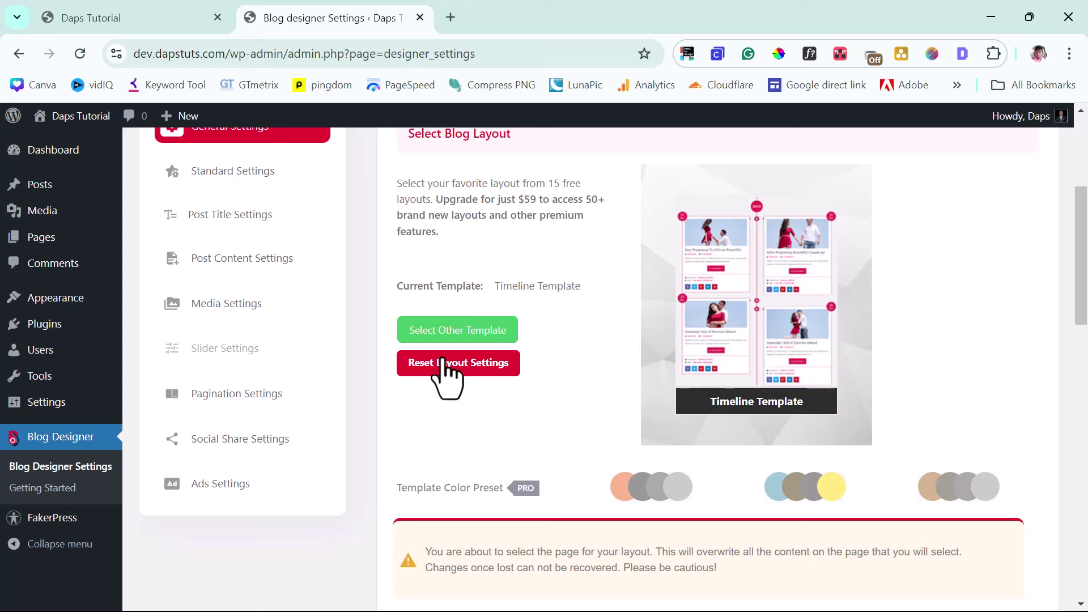
pyautogui.click(451, 334)
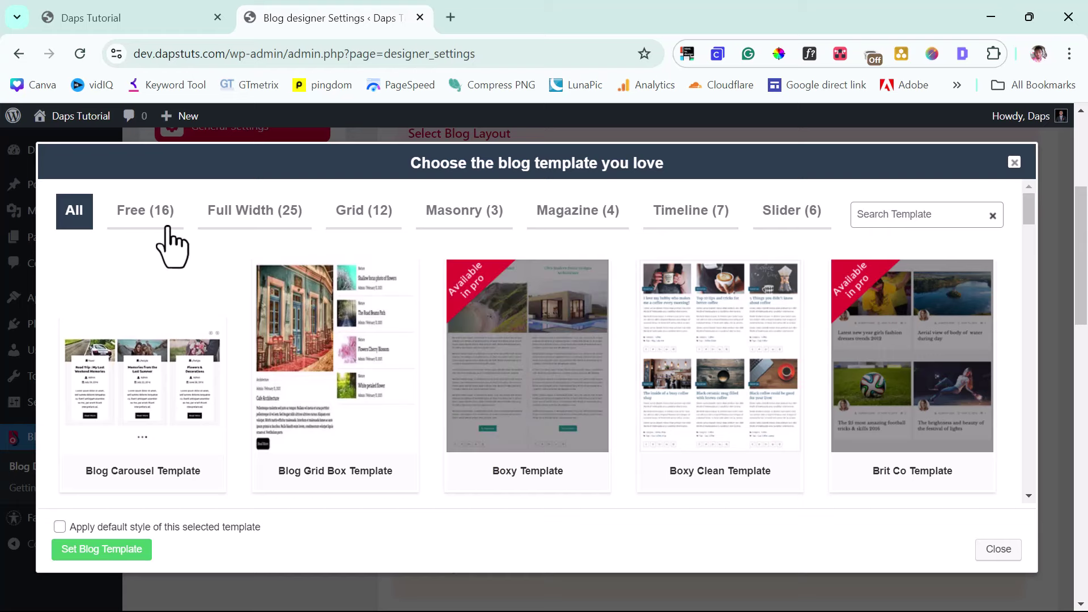
pyautogui.click(139, 218)
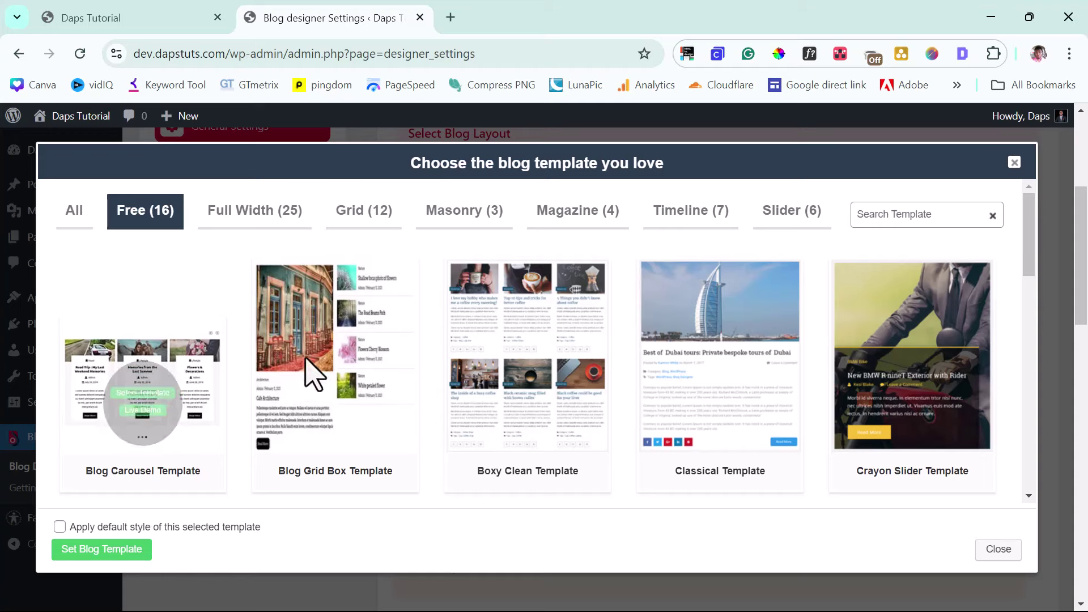
# Look through the free blog templates down to the Timeline Template, then close the chooser without selecting another one.
pyautogui.scroll(-7, 970, 374)
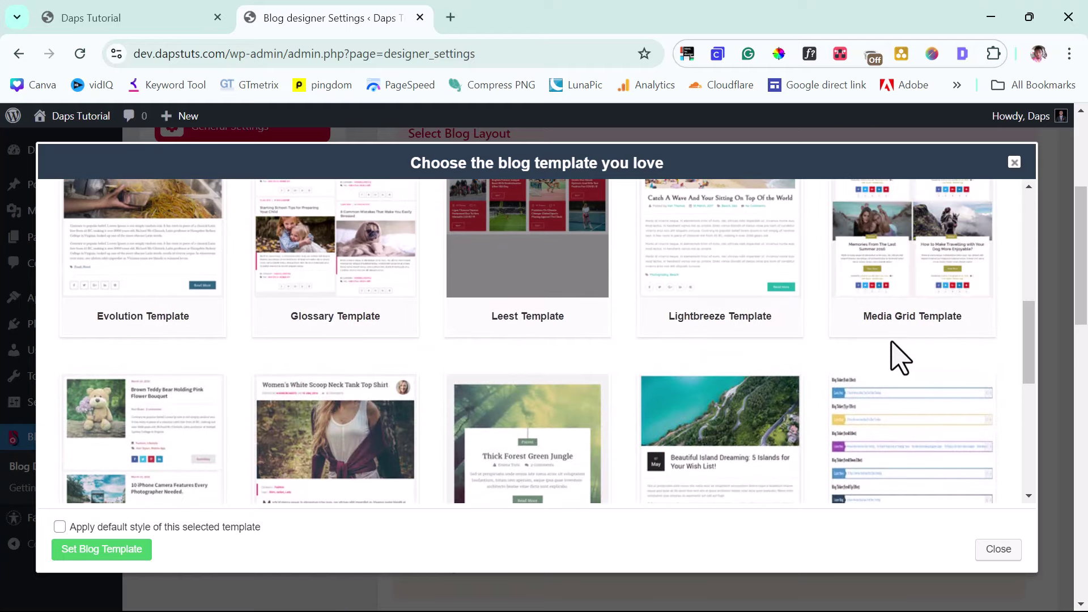
pyautogui.scroll(-5, 900, 359)
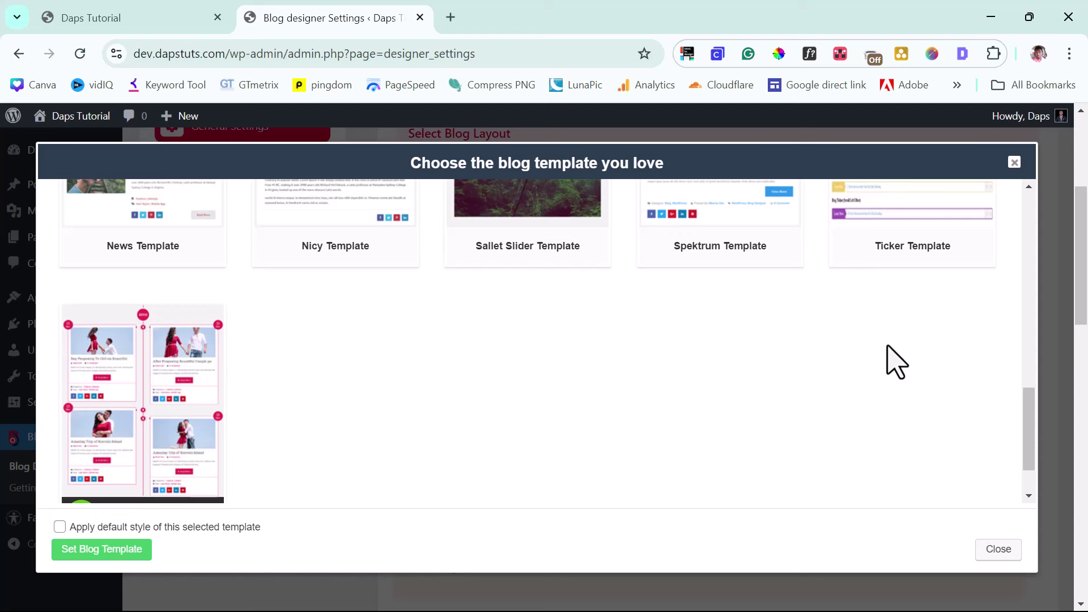
pyautogui.scroll(-2, 887, 345)
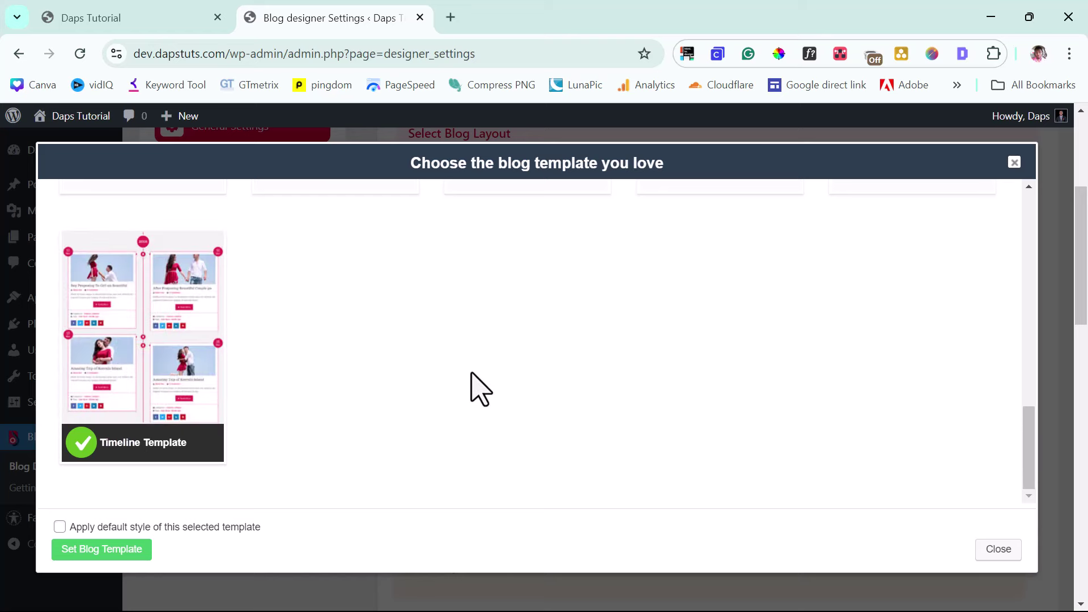
pyautogui.scroll(4, 329, 363)
pyautogui.scroll(-4, 306, 337)
pyautogui.scroll(5, 343, 349)
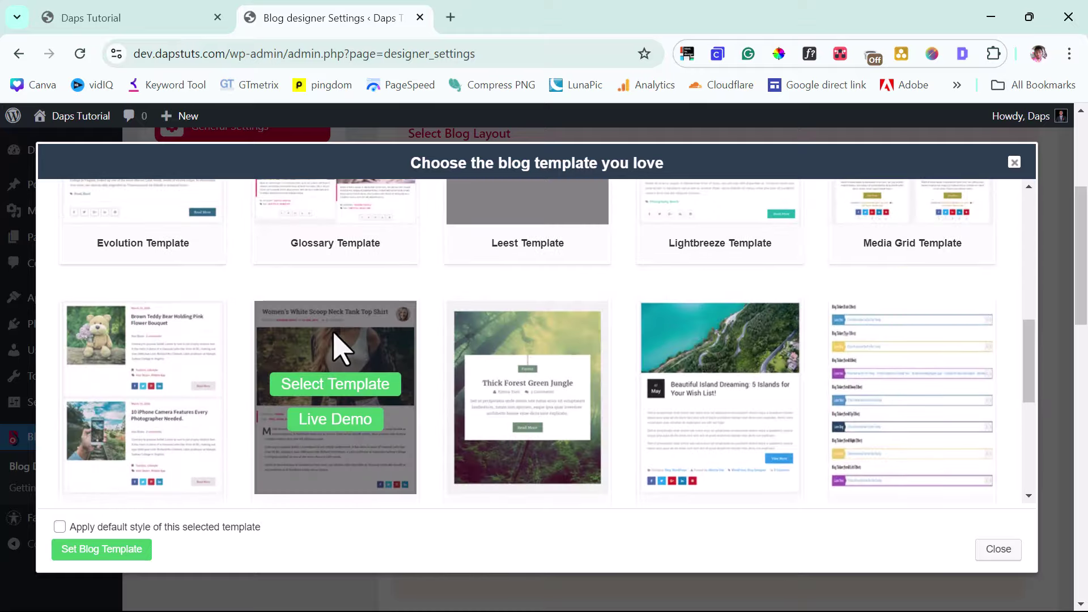
pyautogui.click(1015, 164)
# Examine the Standard Settings, opening the colour pickers for the blog posts template colour and the link colour.
pyautogui.scroll(1, 542, 272)
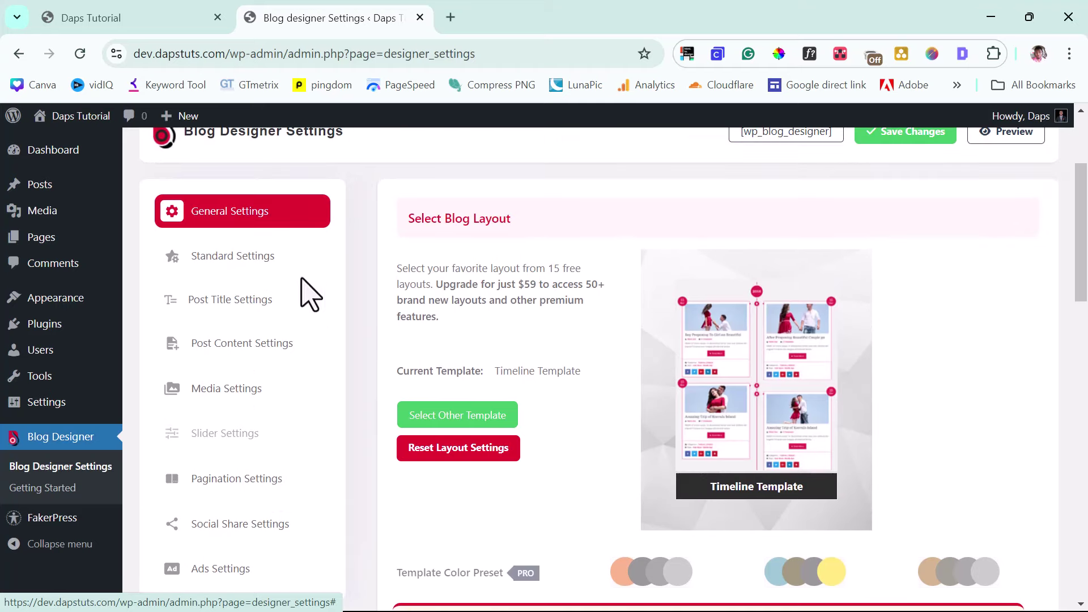
pyautogui.click(229, 257)
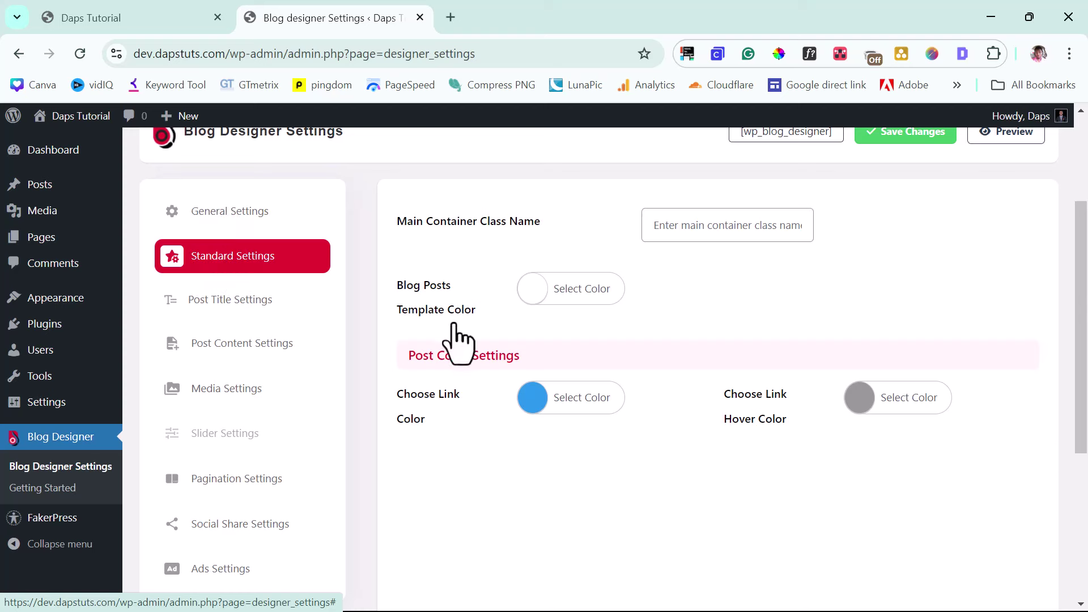
pyautogui.click(599, 302)
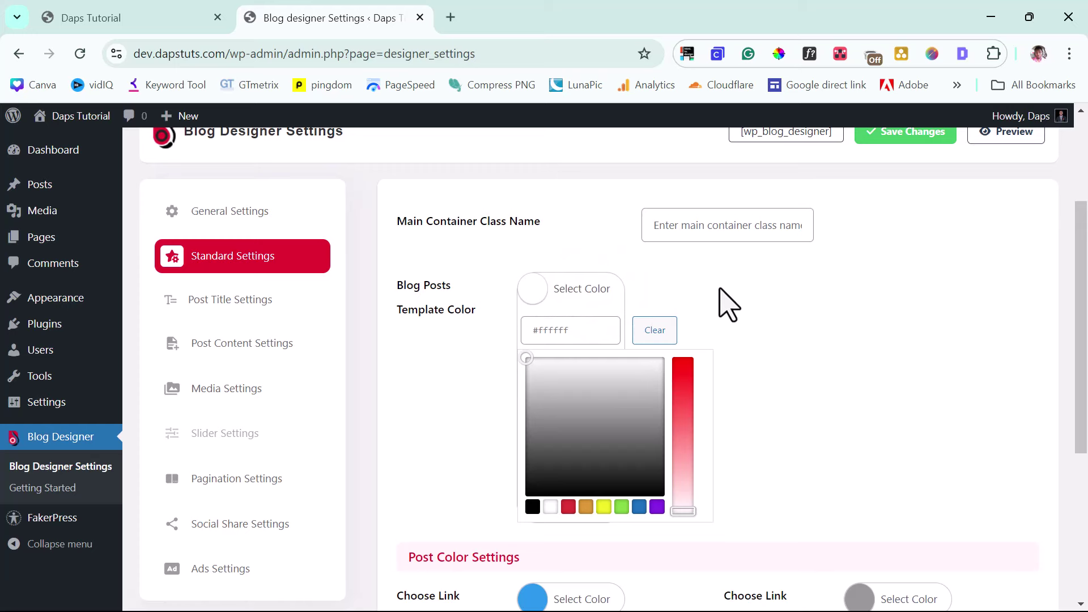
pyautogui.scroll(-5, 784, 328)
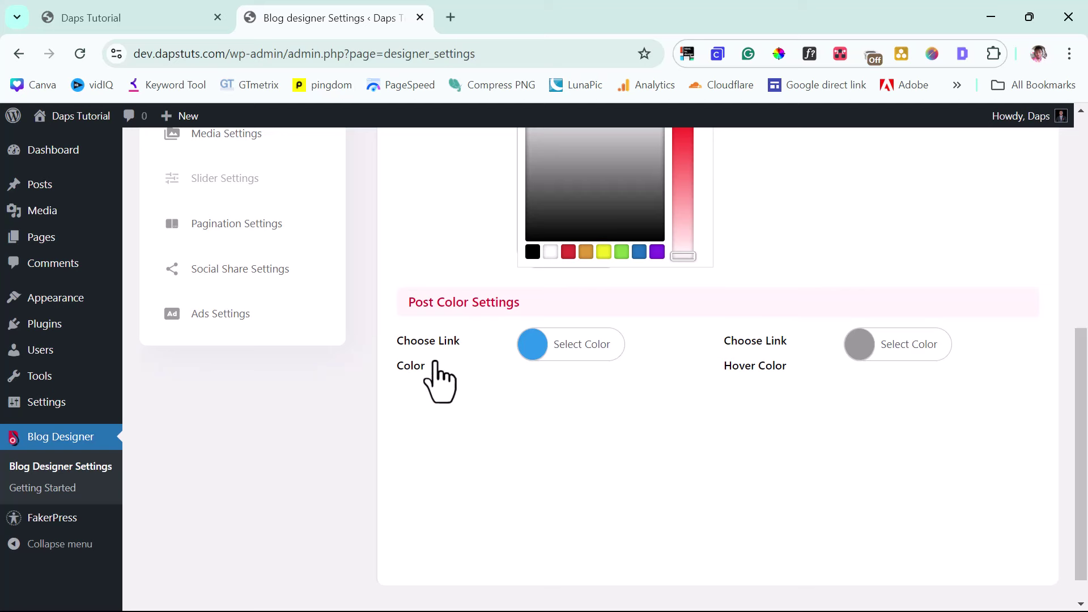
pyautogui.click(557, 356)
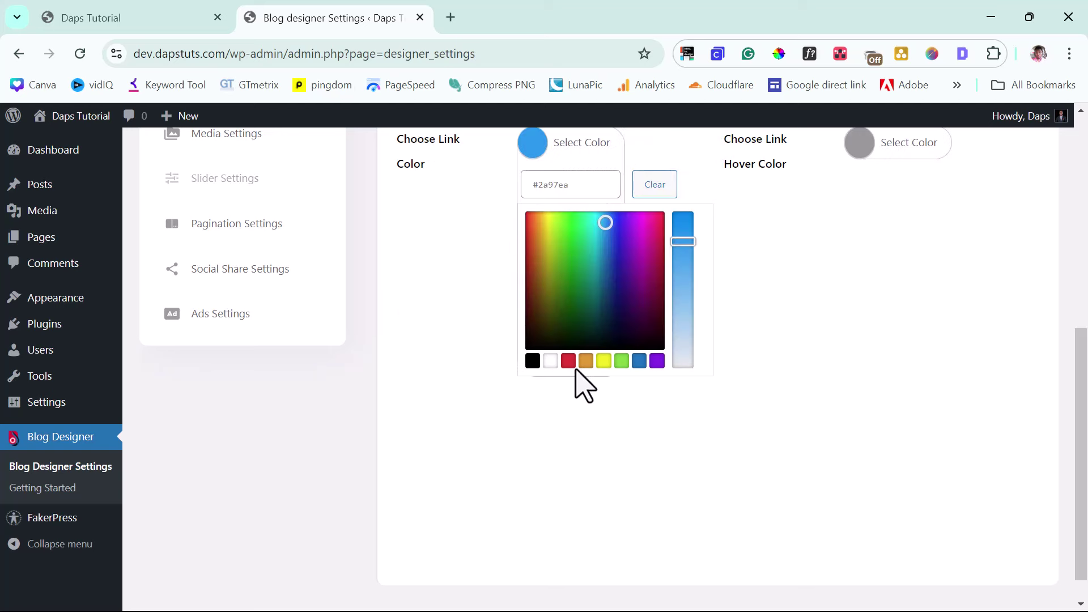
pyautogui.scroll(3, 577, 370)
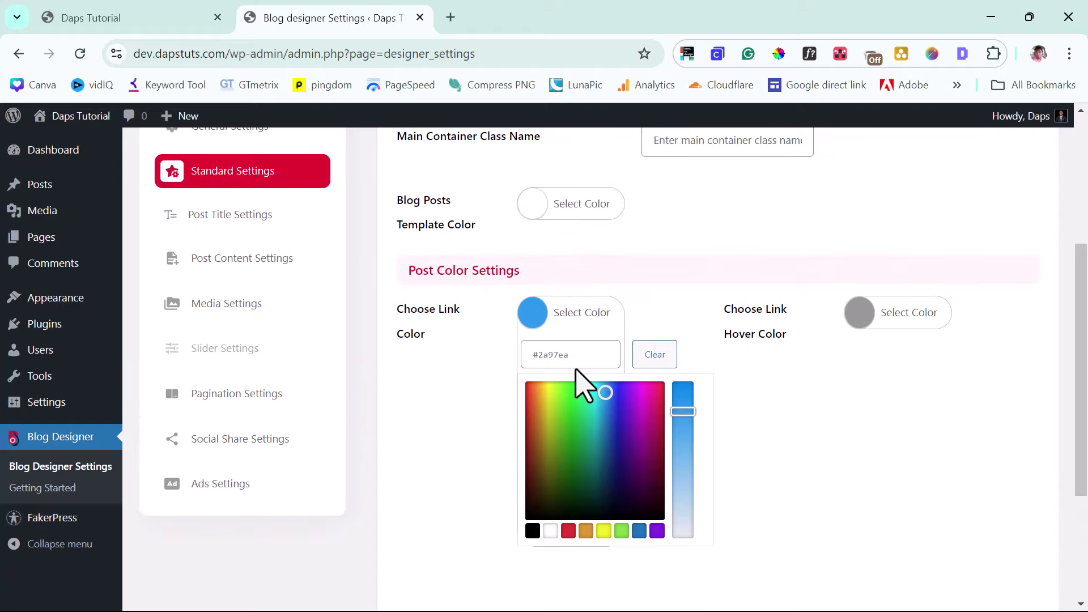
# Open the Post Title Settings and try Break word and Break all for Post Title Break Words before restoring Default.
pyautogui.scroll(5, 576, 370)
pyautogui.scroll(-3, 577, 370)
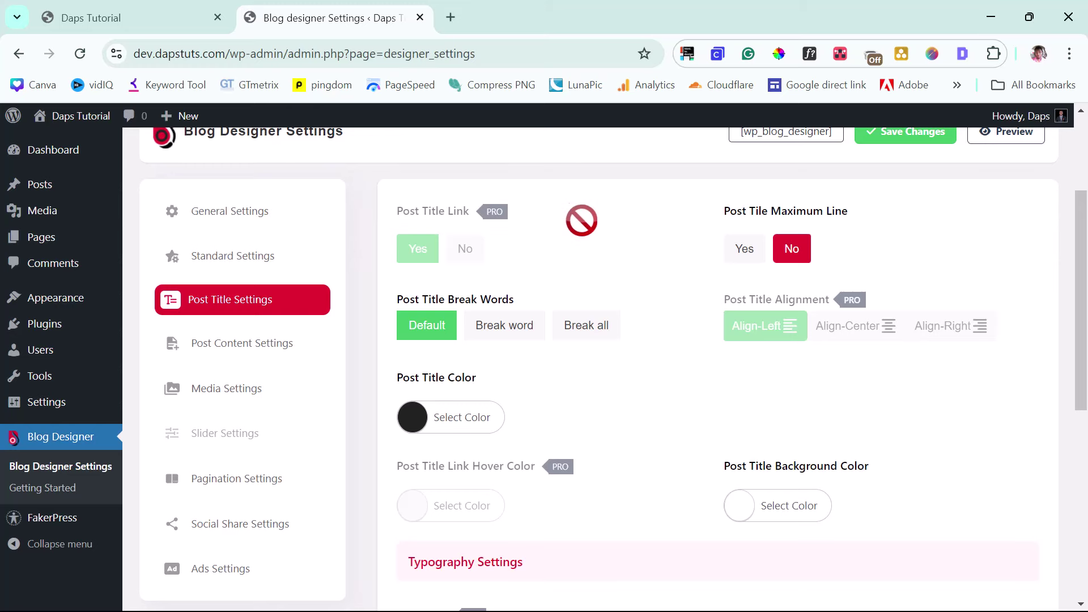
pyautogui.scroll(-3, 581, 218)
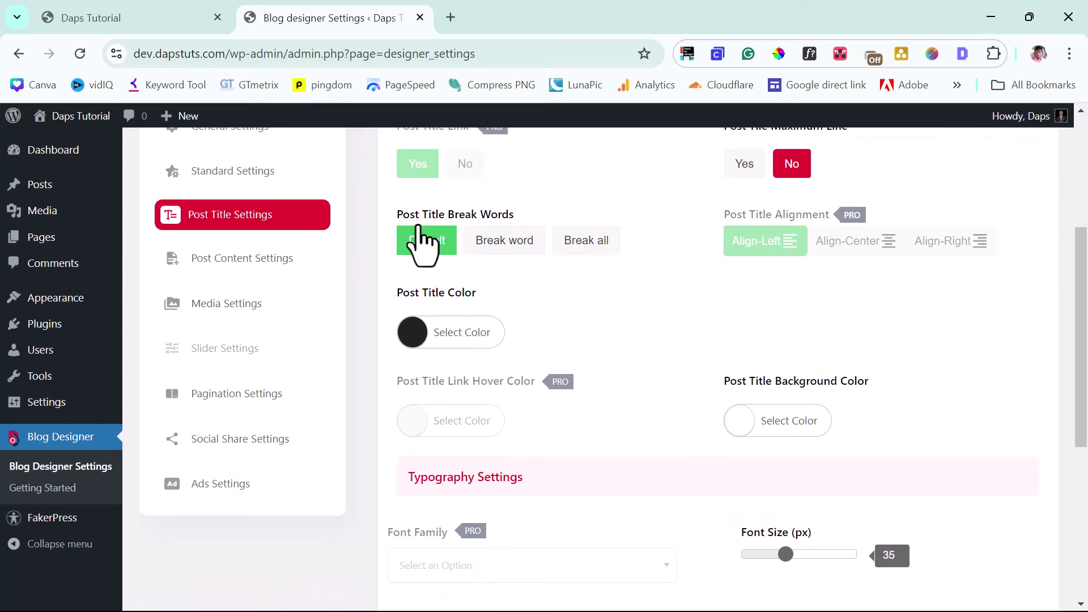
pyautogui.click(510, 242)
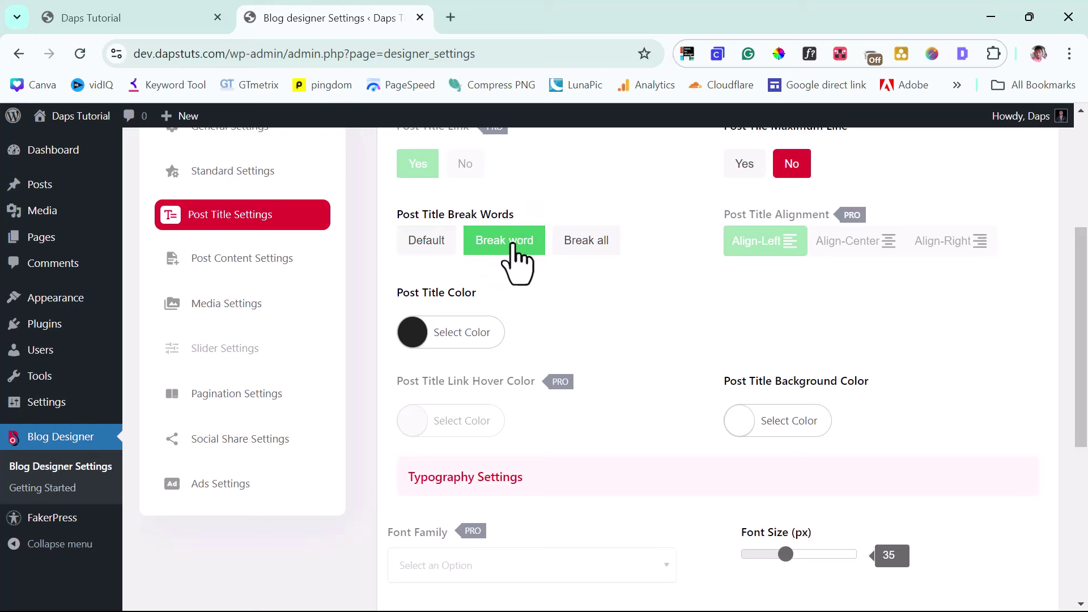
pyautogui.click(589, 242)
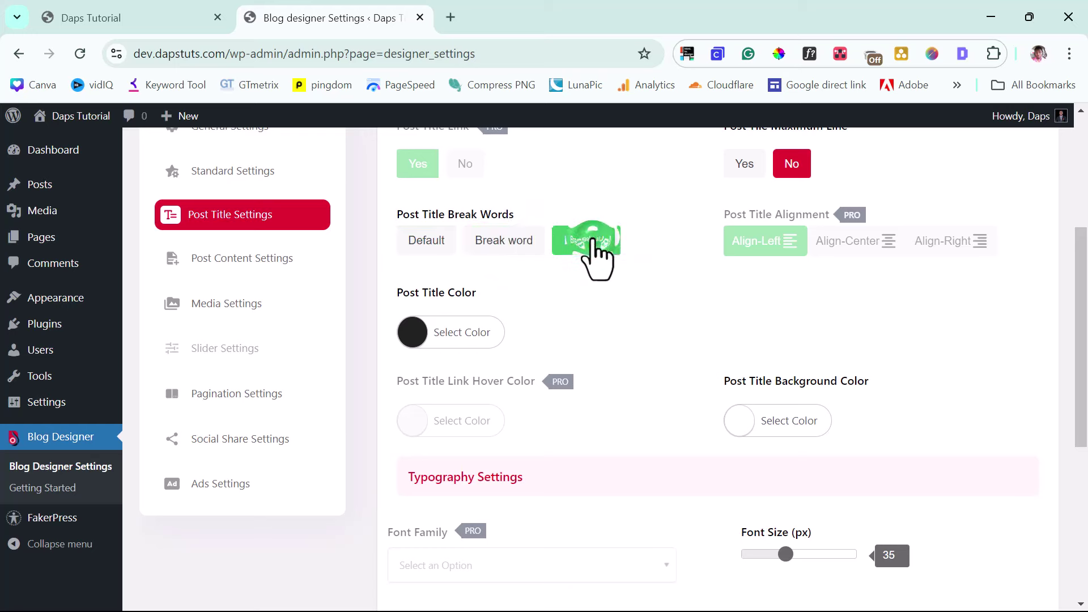
pyautogui.click(437, 241)
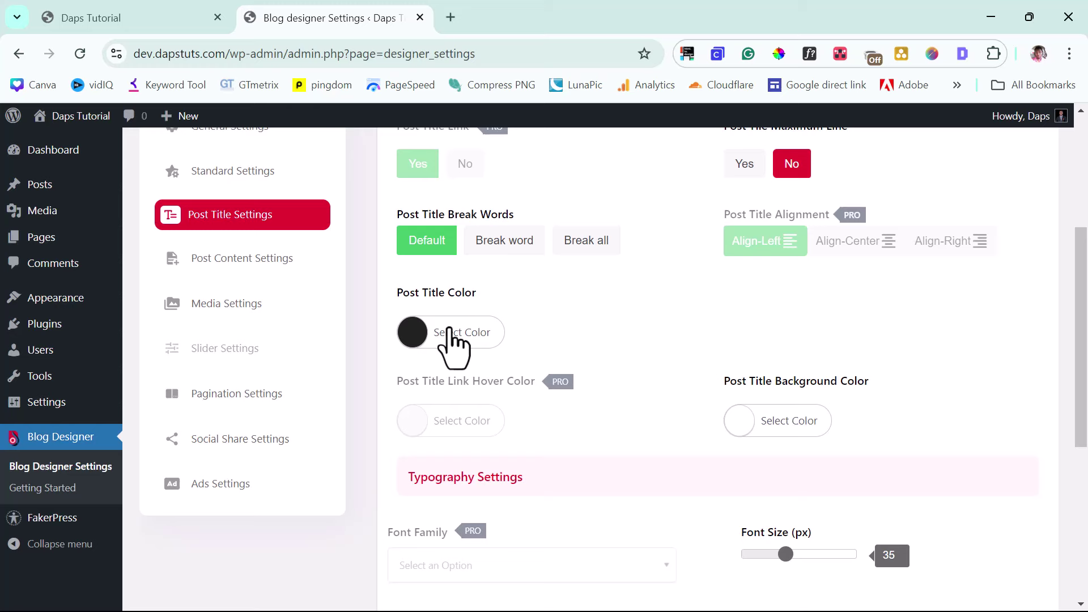
# Look through the colour and typography options in the Post Title Settings.
pyautogui.scroll(-2, 469, 353)
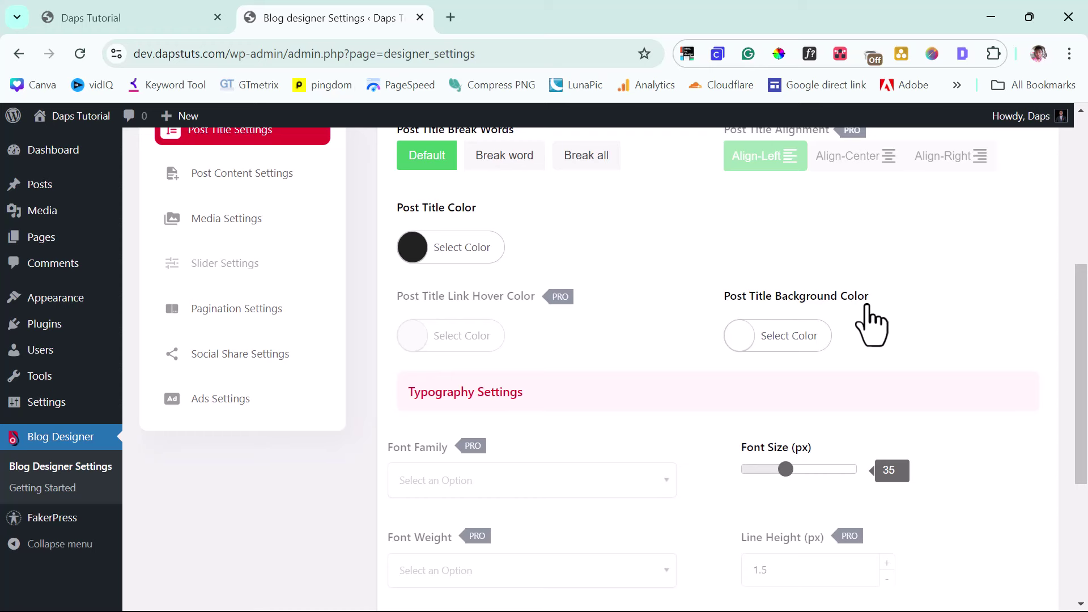
pyautogui.scroll(-5, 871, 326)
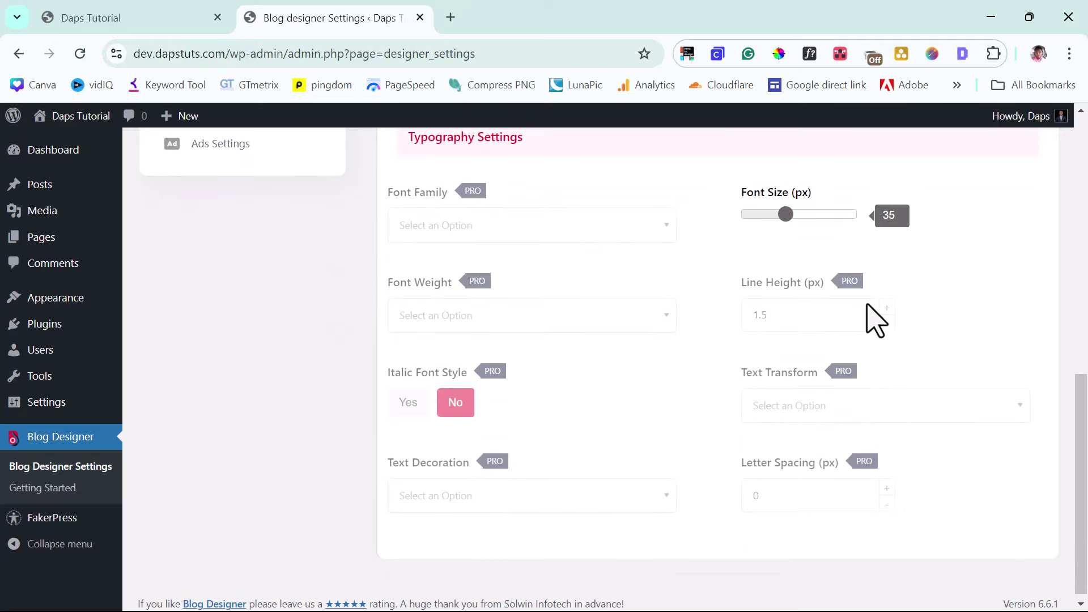
pyautogui.scroll(14, 876, 320)
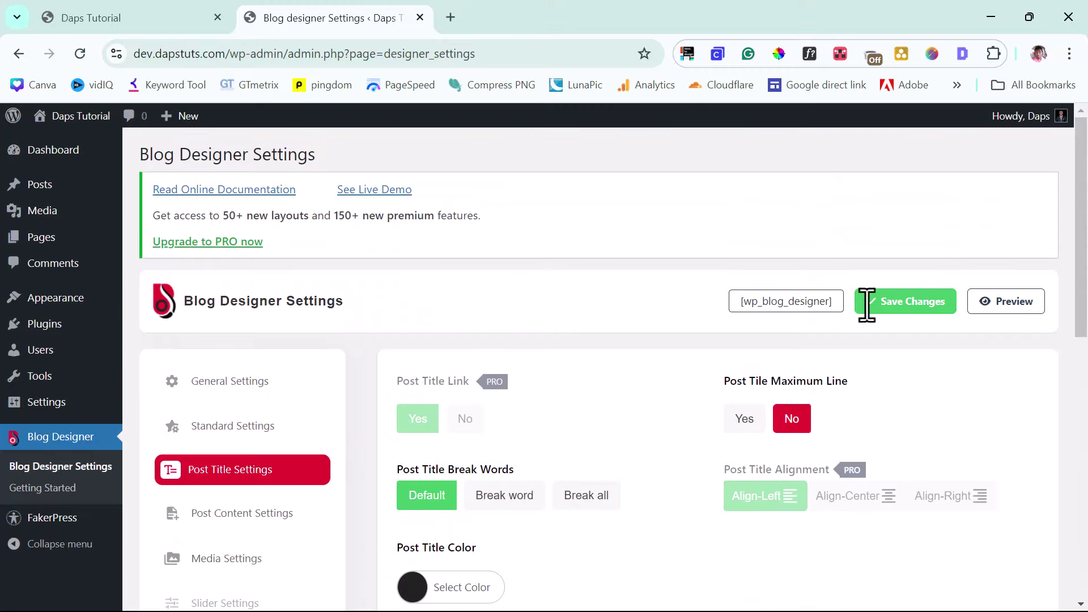
# Open the Post Content Settings and set the post content length to 50 words.
pyautogui.scroll(-3, 869, 323)
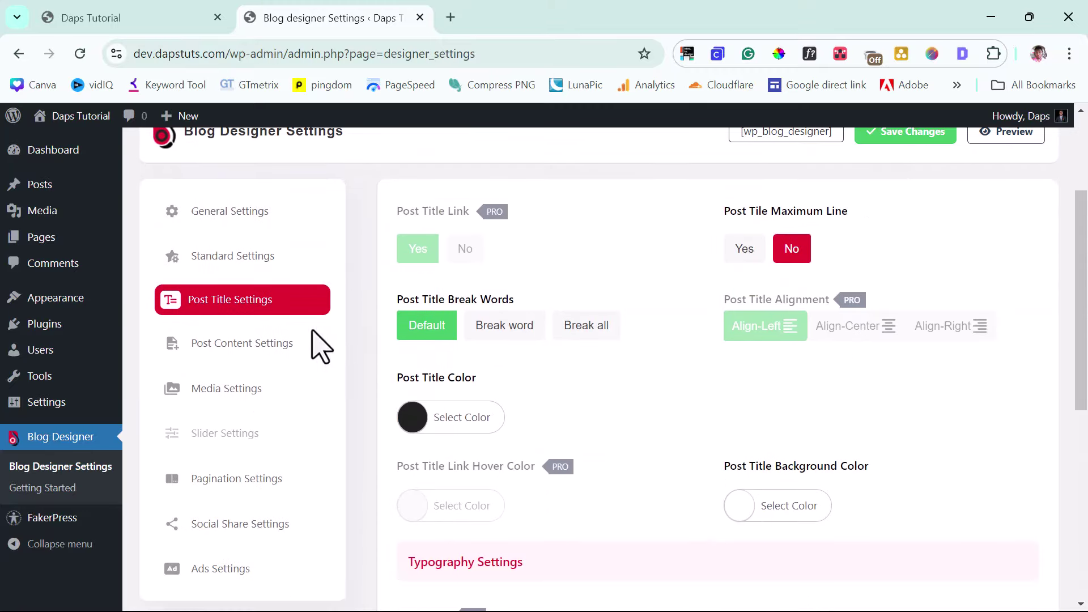
pyautogui.click(244, 367)
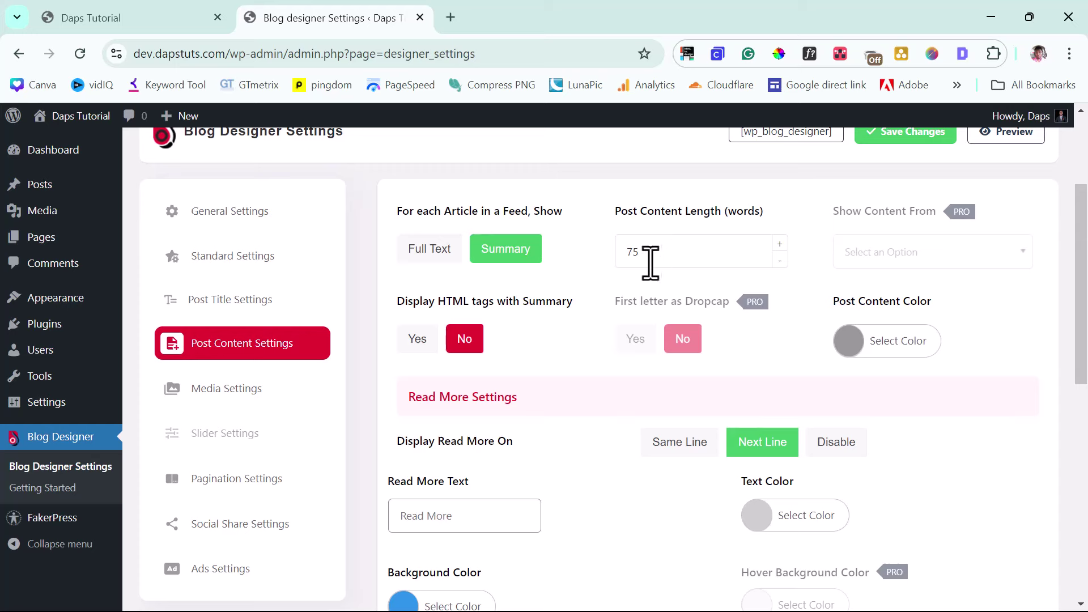
pyautogui.moveTo(643, 252); pyautogui.dragTo(602, 247)
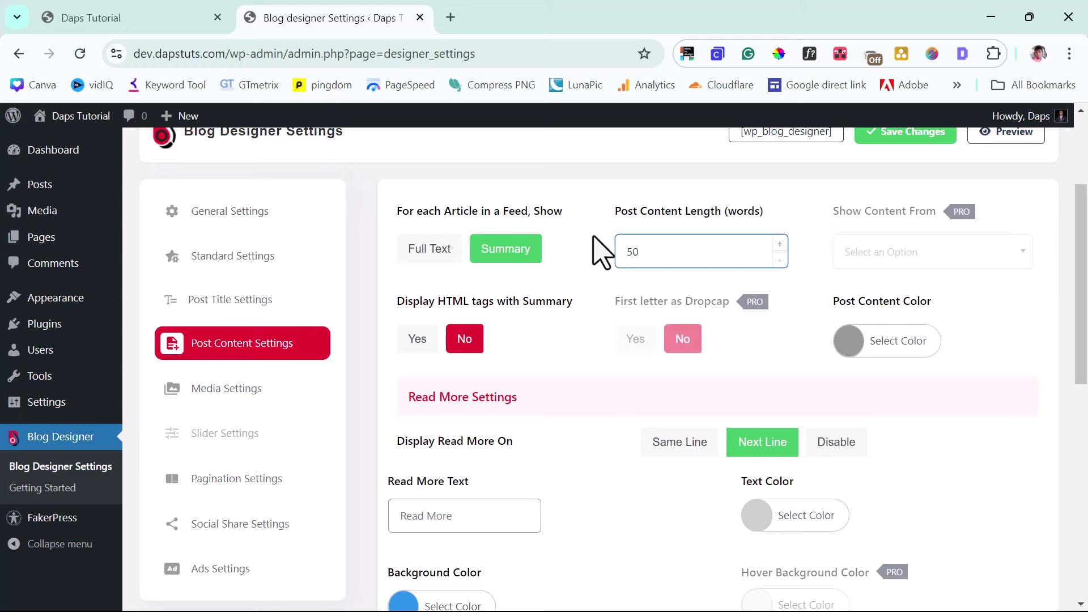
# Review the Read More settings for the post content, including the button text, its colours and the typography options.
pyautogui.scroll(-2, 797, 264)
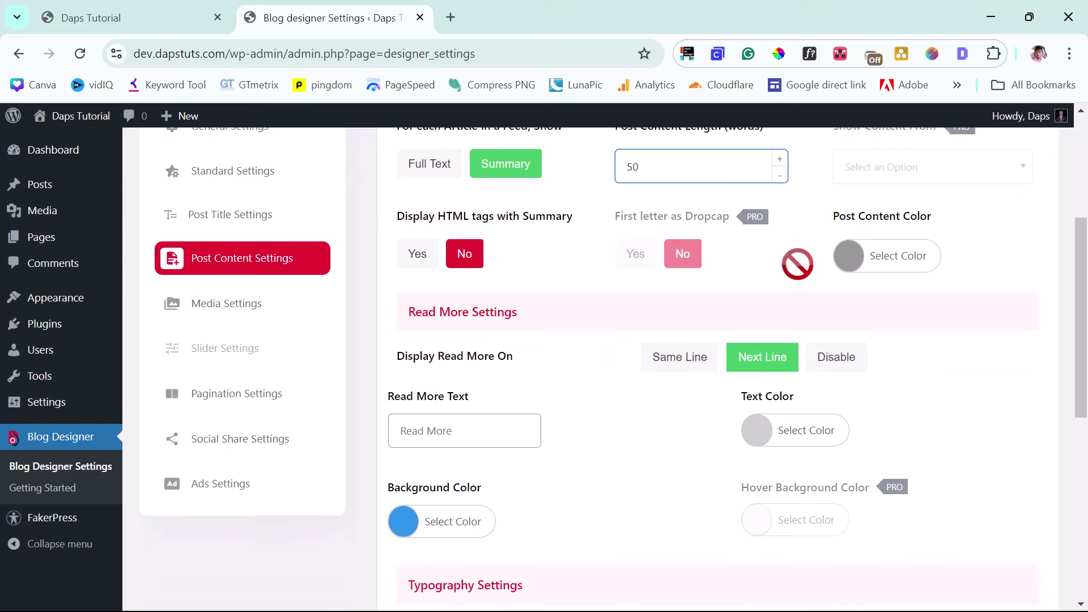
pyautogui.scroll(-3, 798, 264)
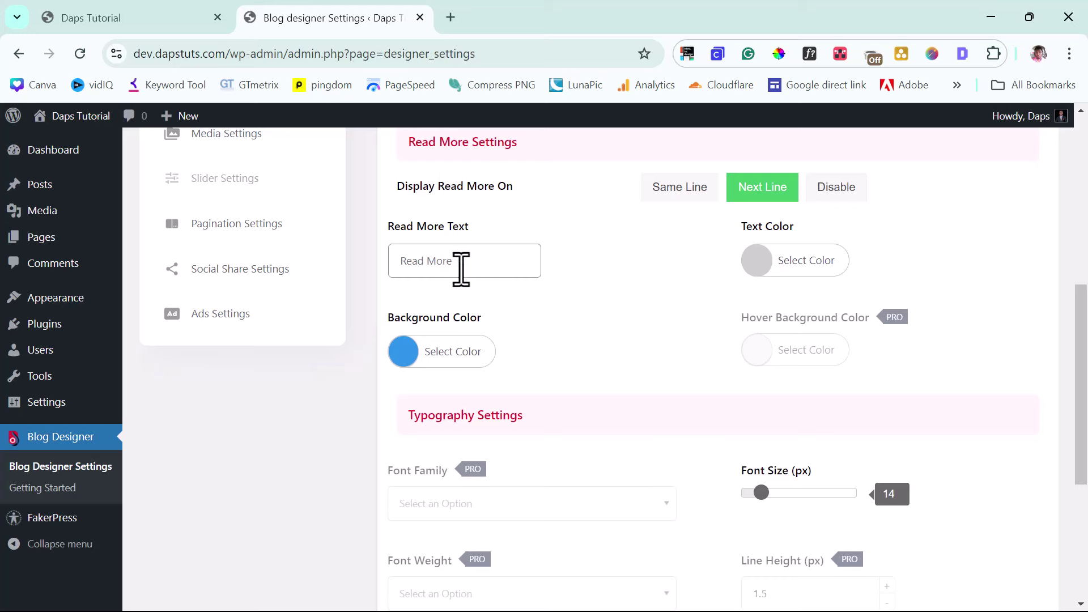
pyautogui.moveTo(460, 267); pyautogui.dragTo(397, 280)
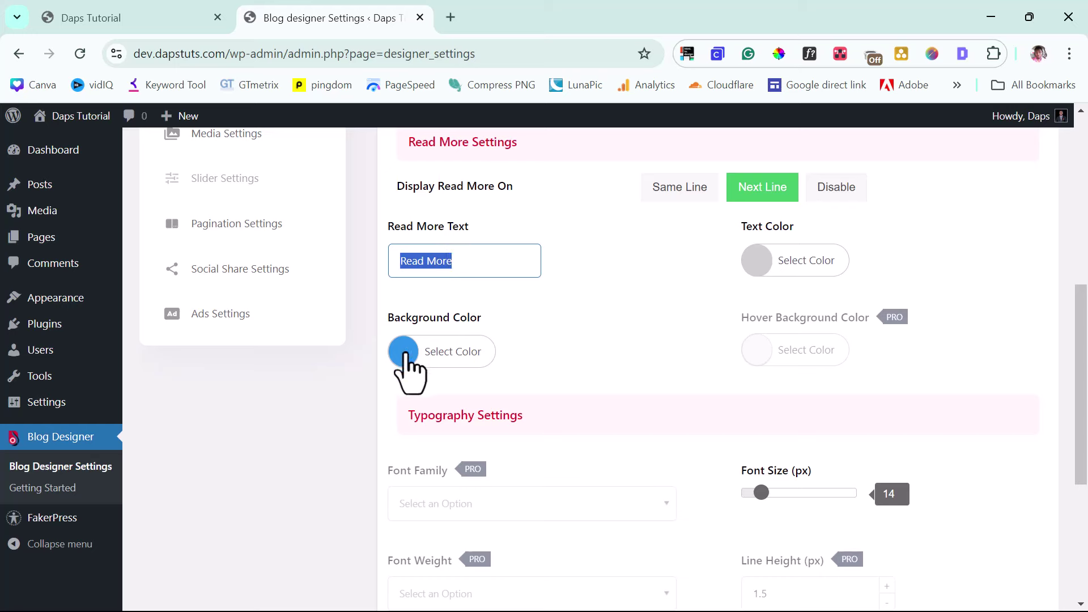
pyautogui.scroll(-1, 581, 355)
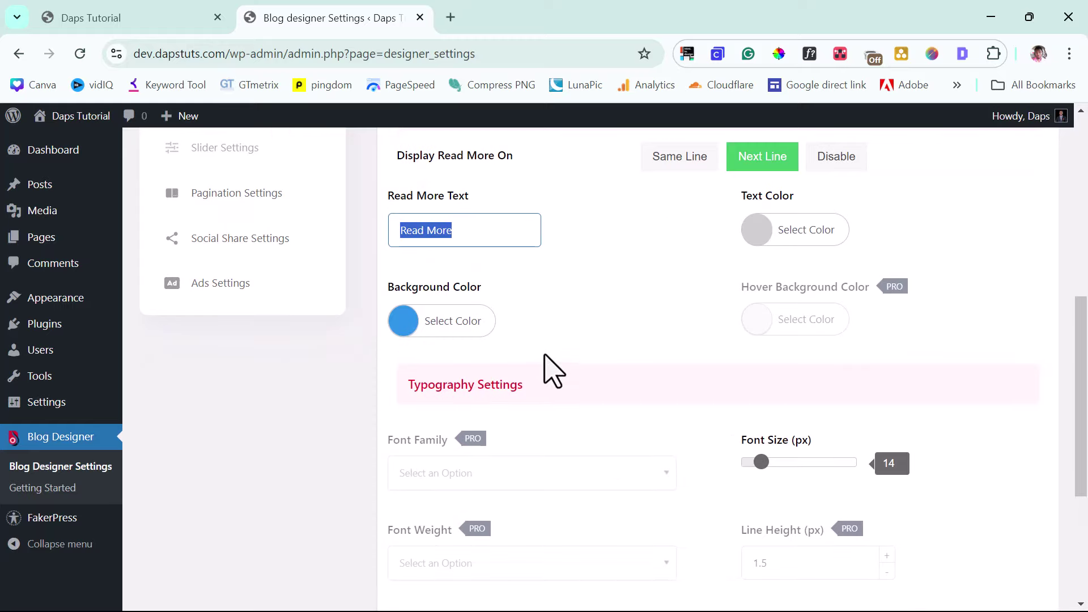
pyautogui.scroll(7, 553, 371)
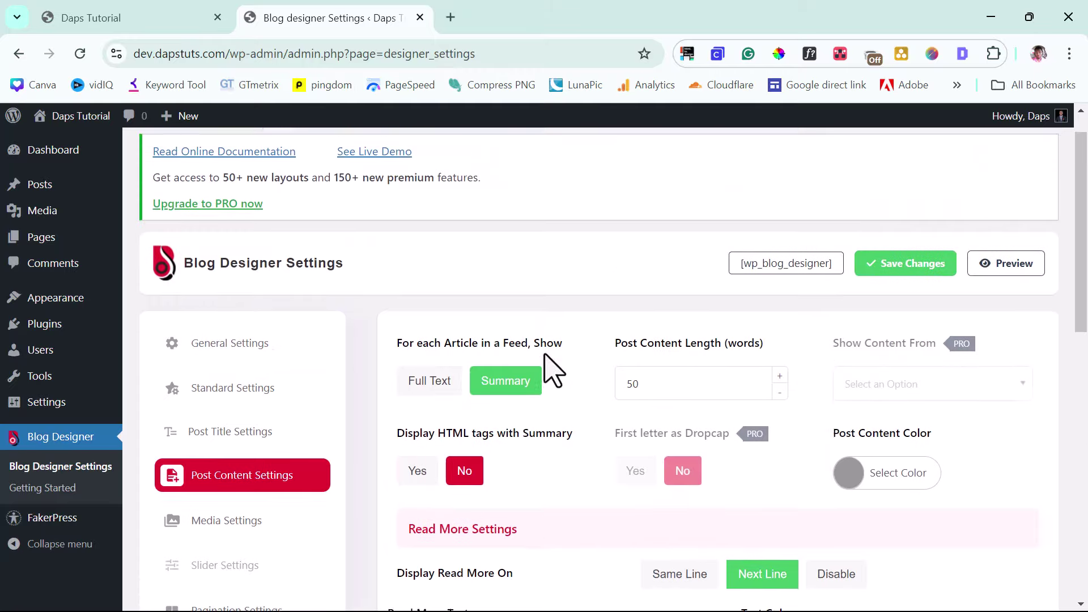
# Open the Media Settings and view the post image link, default image and media size options.
pyautogui.scroll(-3, 552, 372)
pyautogui.click(210, 359)
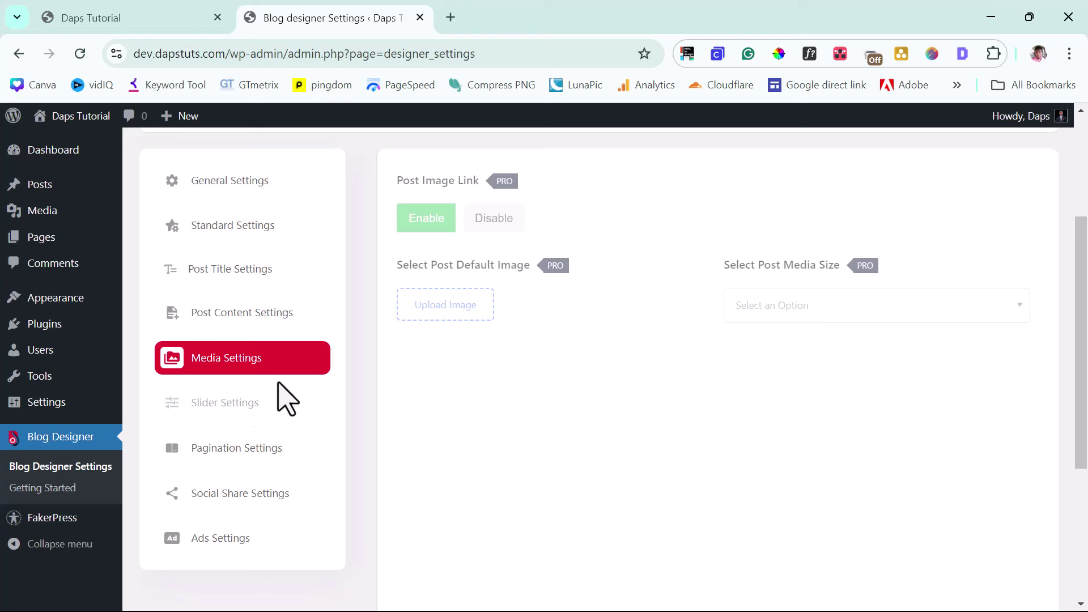
pyautogui.scroll(-1, 240, 403)
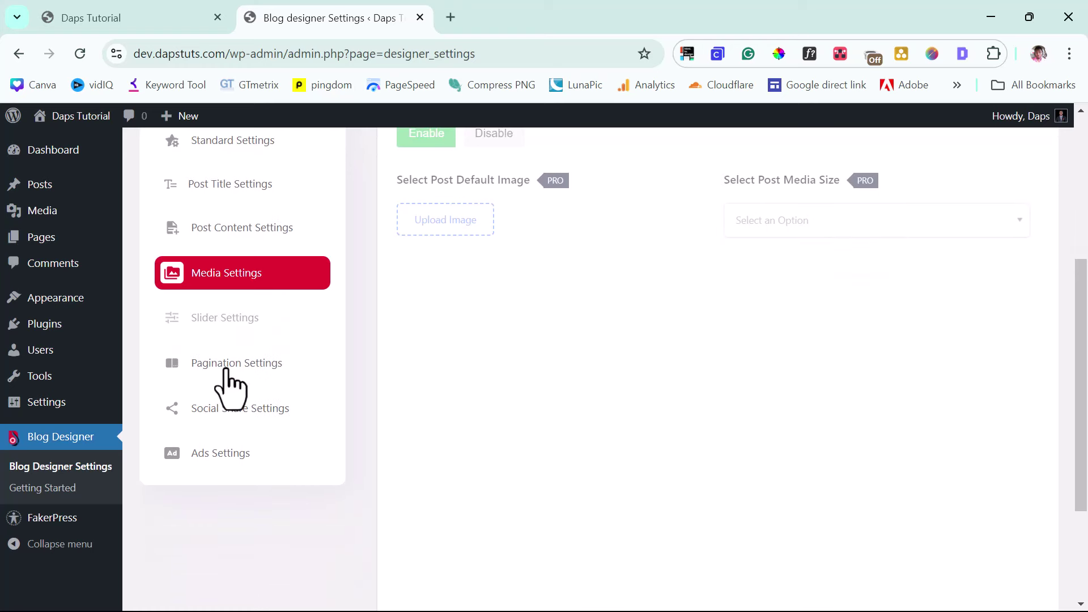
# In the Pagination Settings, set the pagination type to Paged, then try the pagination template list and close the Pro upgrade offer.
pyautogui.click(226, 366)
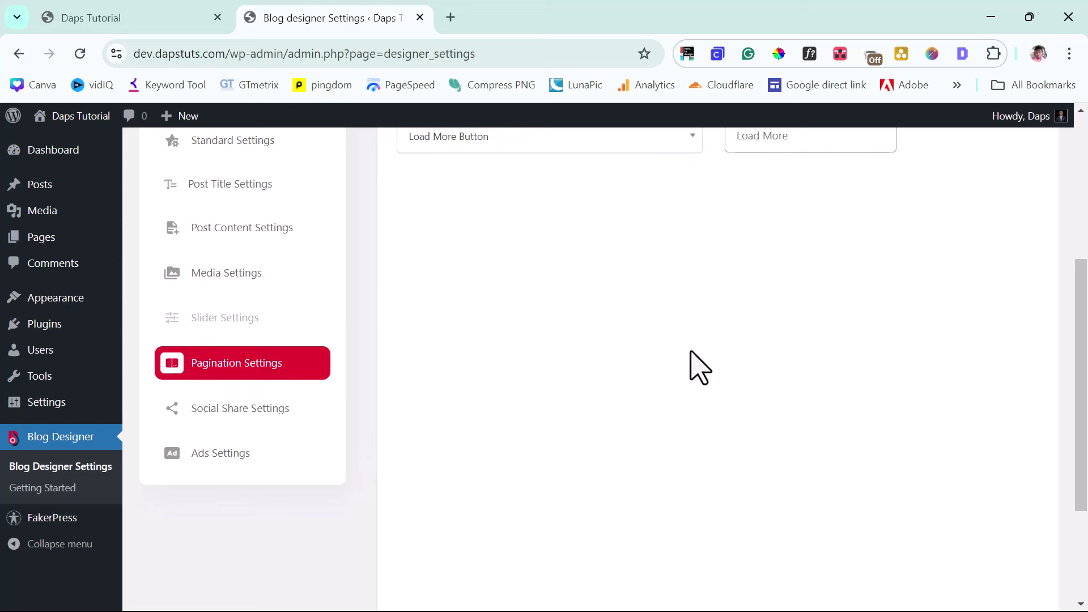
pyautogui.scroll(3, 699, 366)
pyautogui.scroll(1, 700, 365)
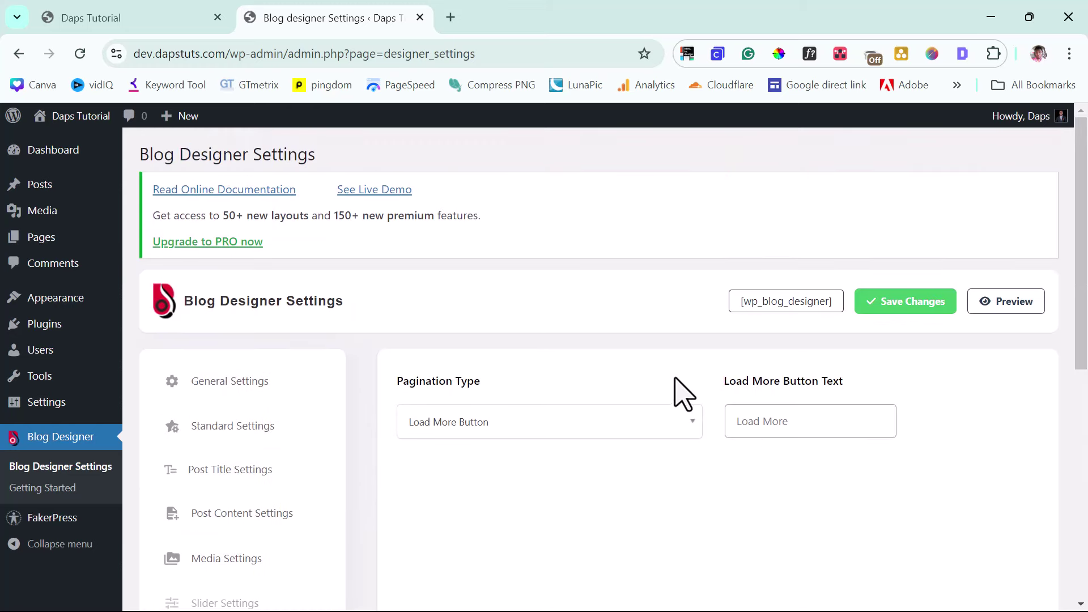
pyautogui.click(568, 436)
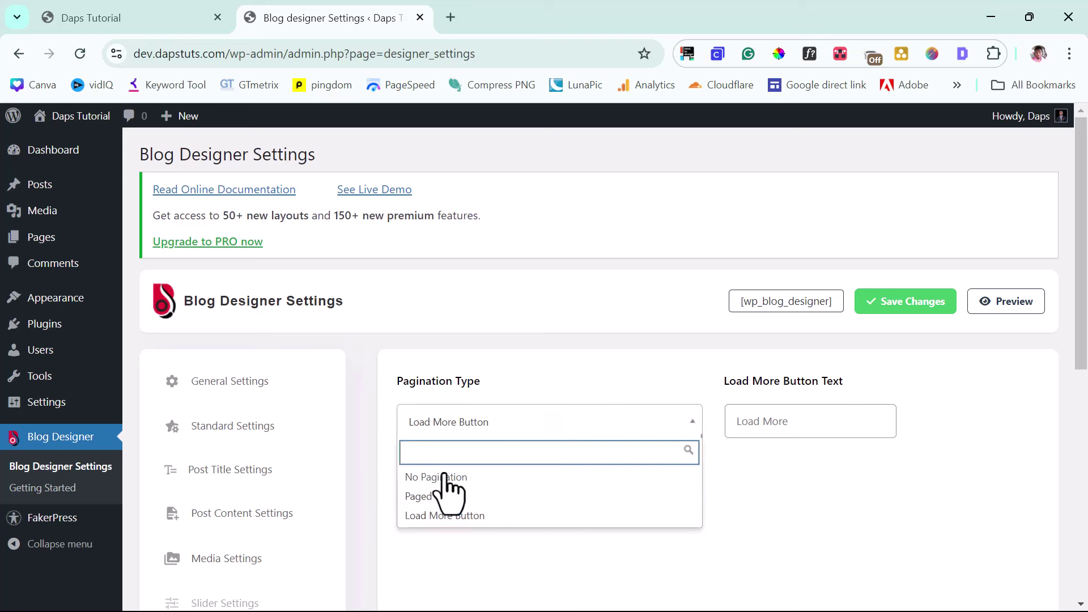
pyautogui.click(430, 497)
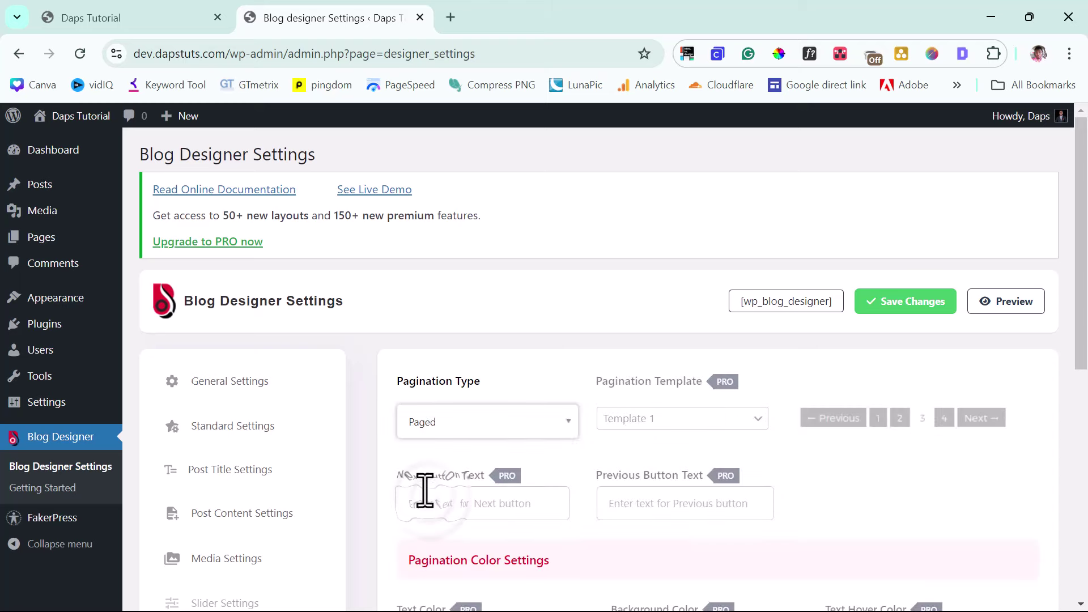
pyautogui.click(671, 422)
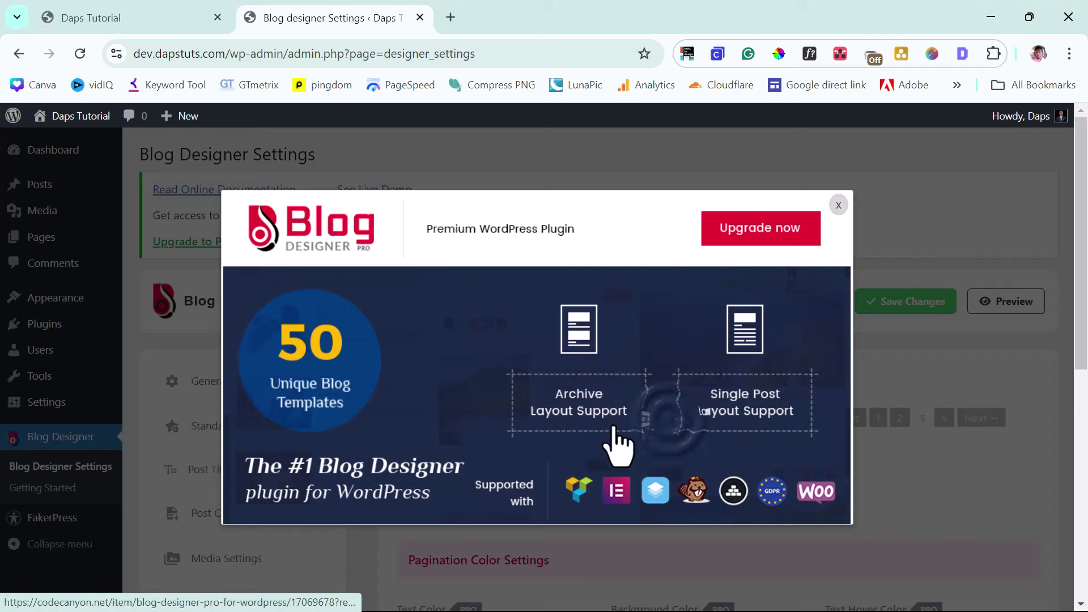
pyautogui.click(838, 205)
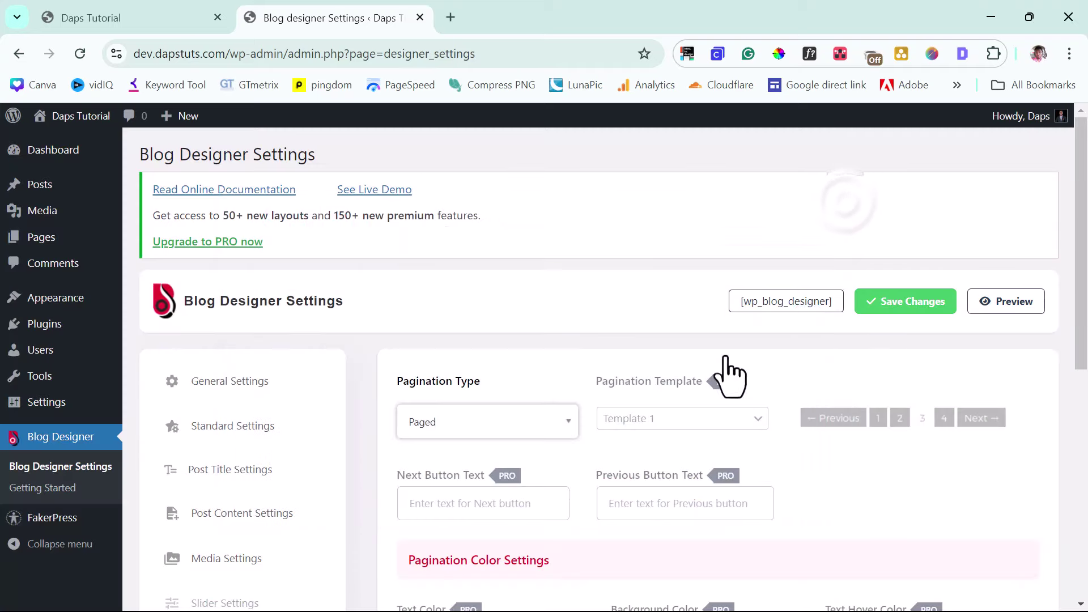
# Set the pagination type back to Load More Button and select the existing load more button text.
pyautogui.scroll(-3, 729, 377)
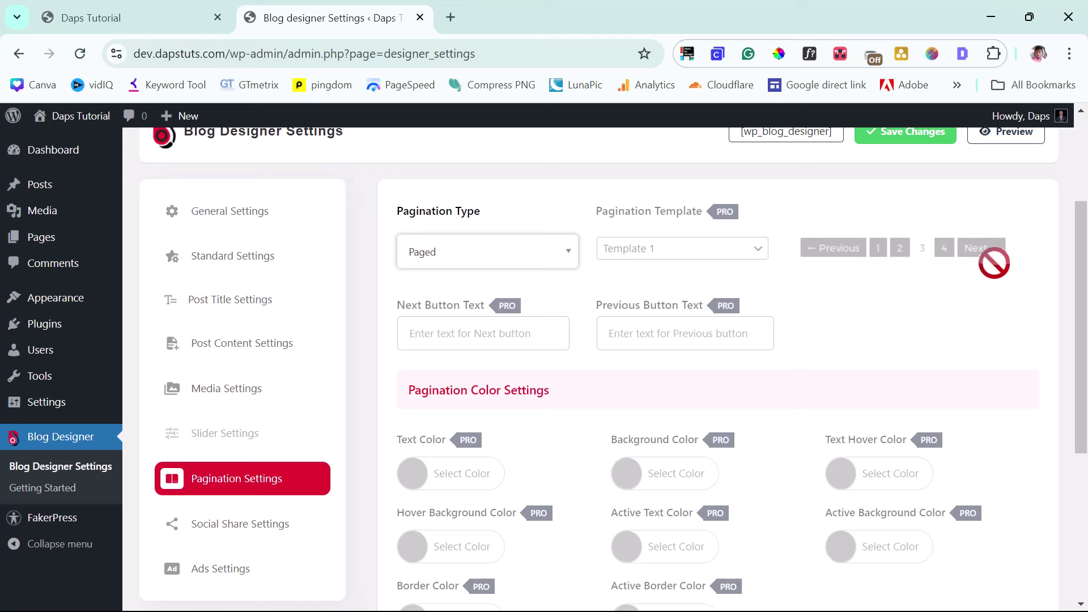
pyautogui.click(565, 252)
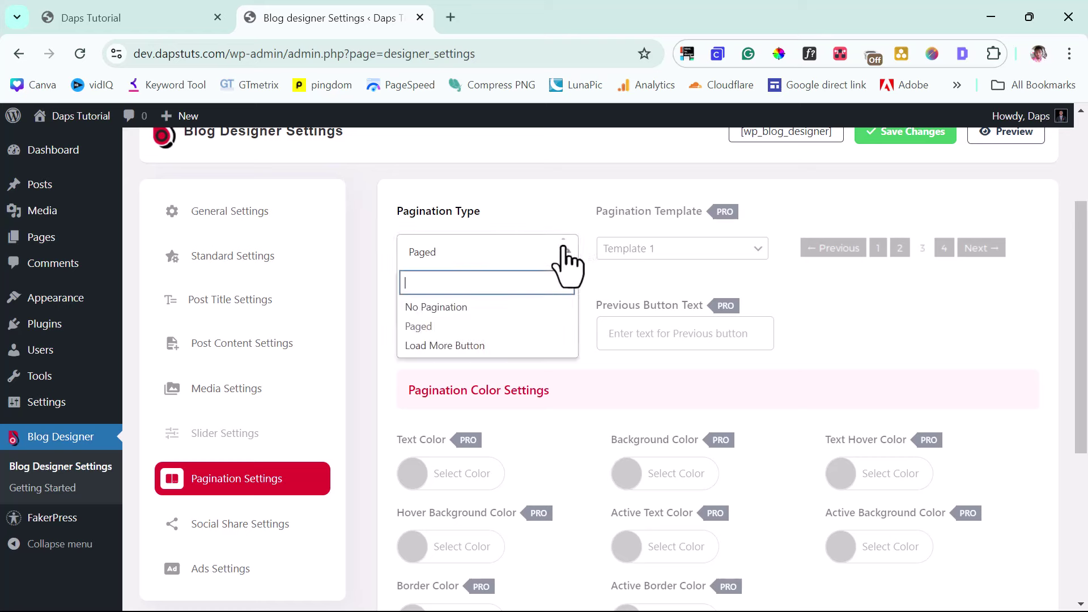
pyautogui.click(441, 345)
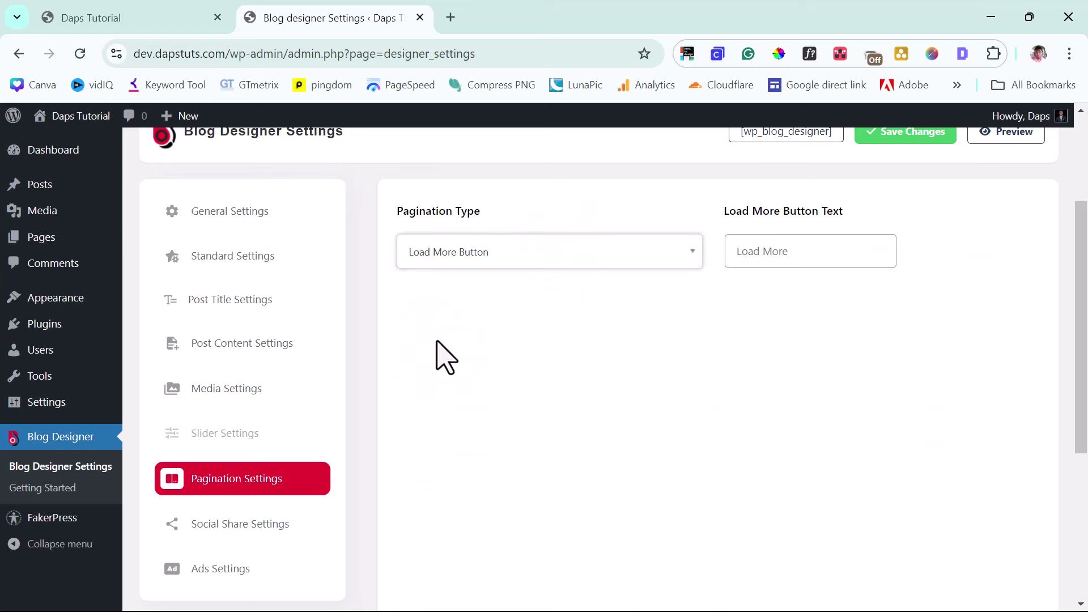
pyautogui.moveTo(819, 250); pyautogui.dragTo(719, 276)
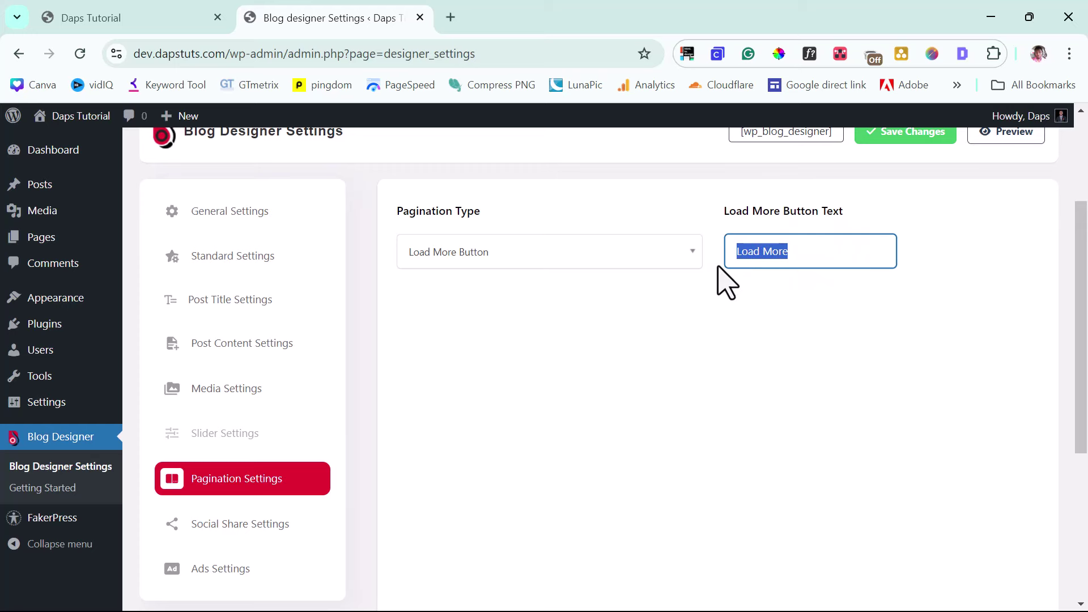
# Open the Social Share Settings and look over the social share switch, share style and available icon themes.
pyautogui.scroll(-1, 754, 323)
pyautogui.click(262, 439)
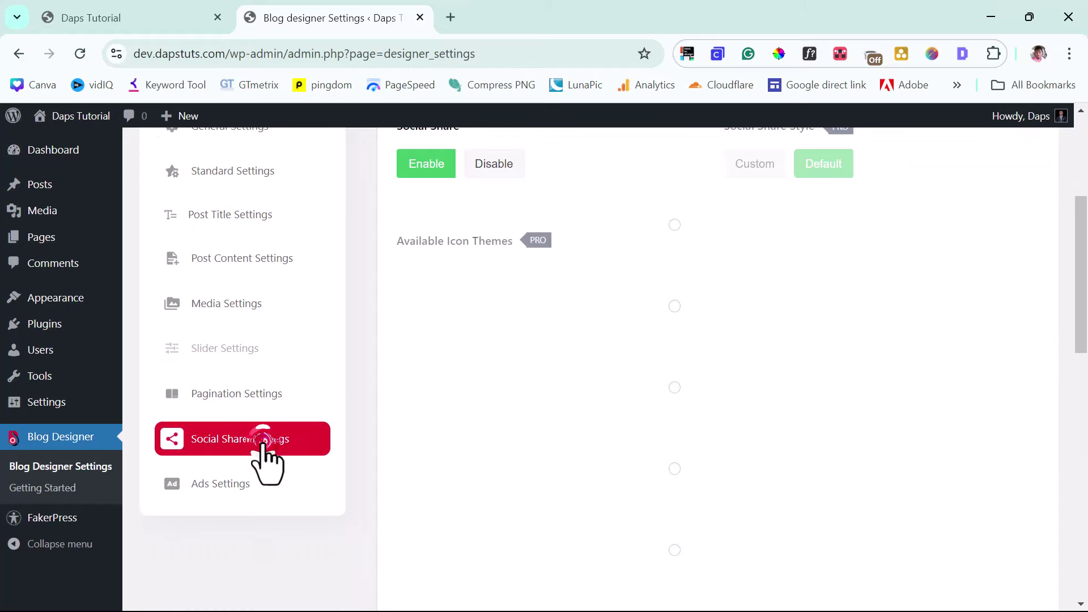
pyautogui.scroll(3, 611, 356)
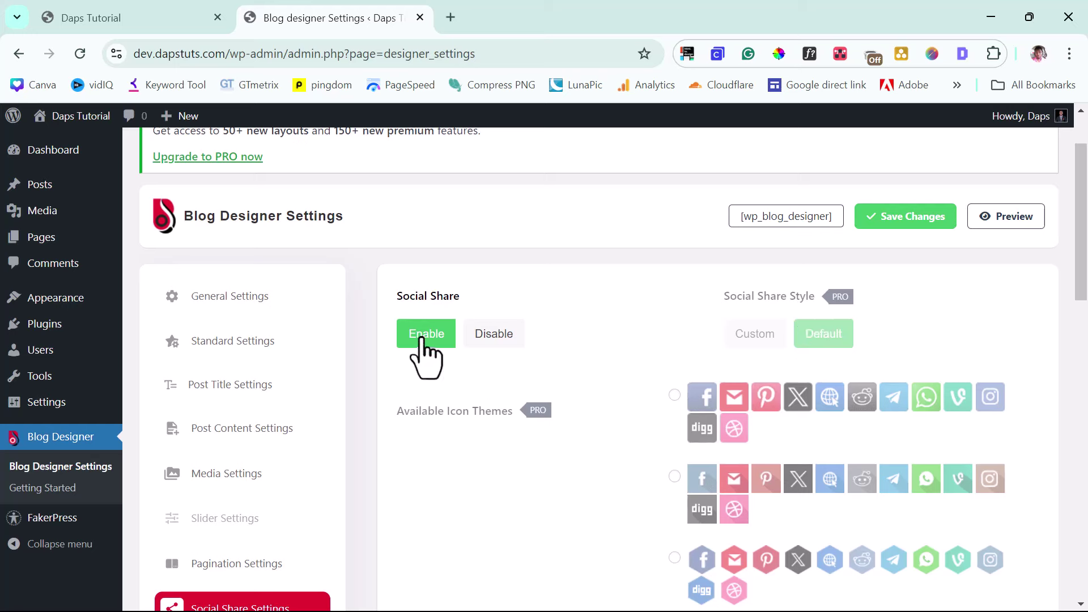
pyautogui.scroll(-5, 782, 385)
pyautogui.scroll(5, 779, 386)
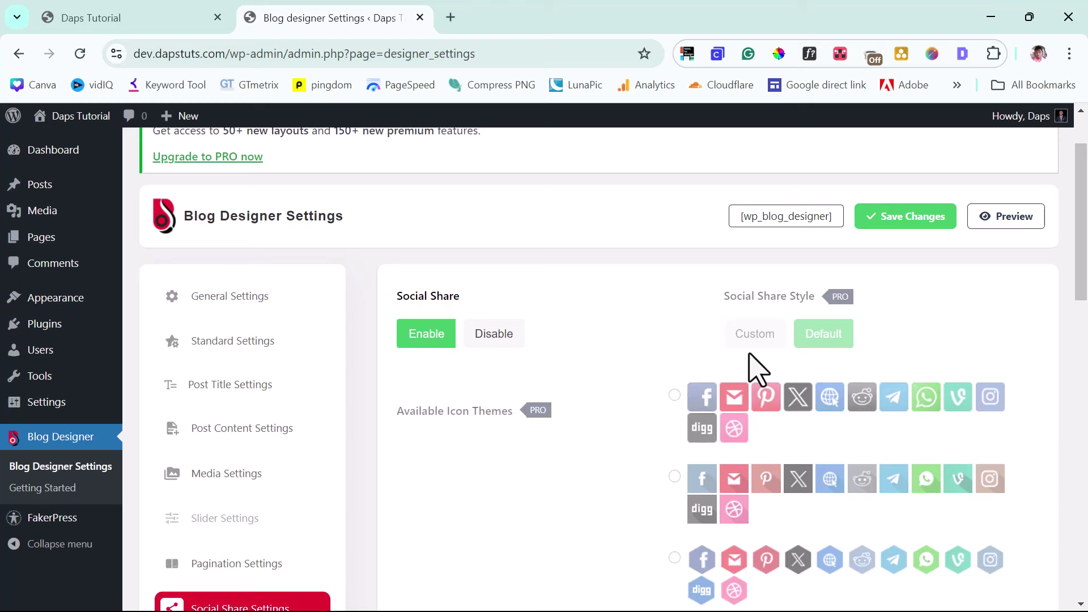
pyautogui.scroll(-5, 757, 369)
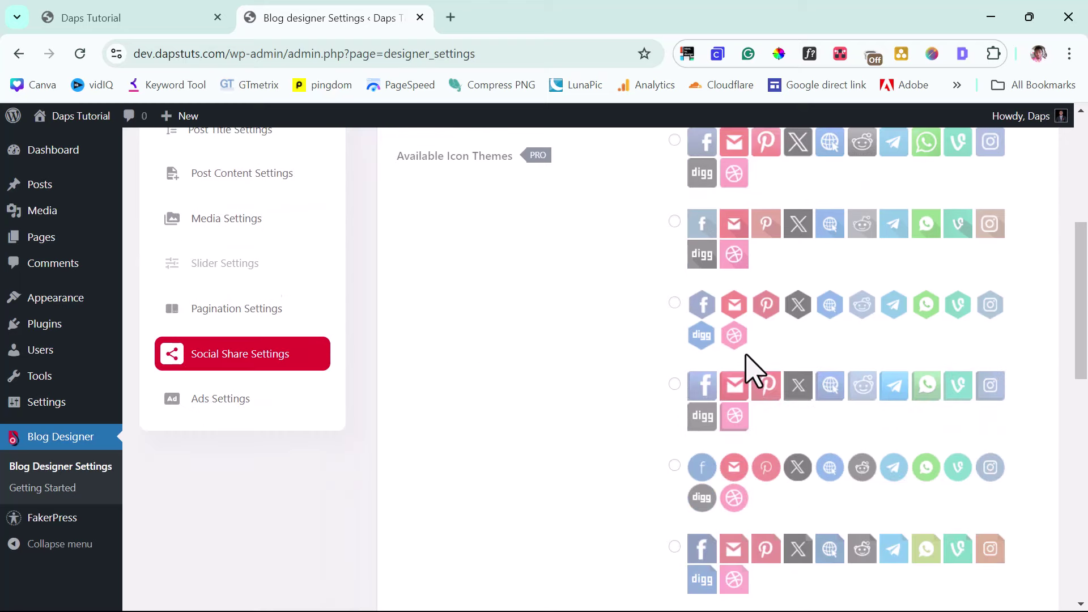
# Check the options in the Ads Settings and save the Blog Designer settings.
pyautogui.click(216, 400)
pyautogui.scroll(5, 547, 431)
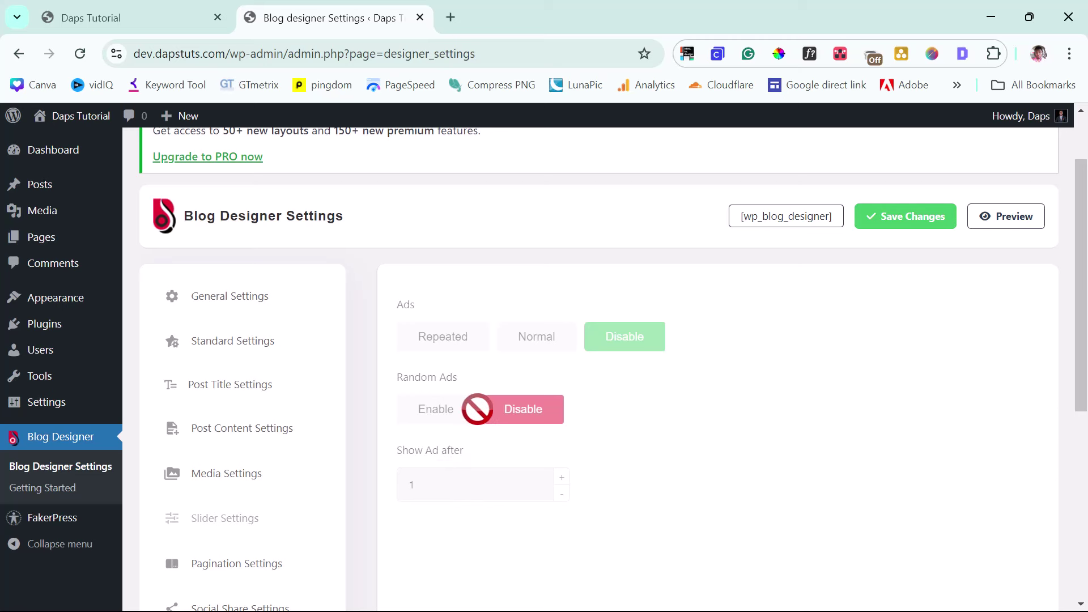
pyautogui.click(915, 223)
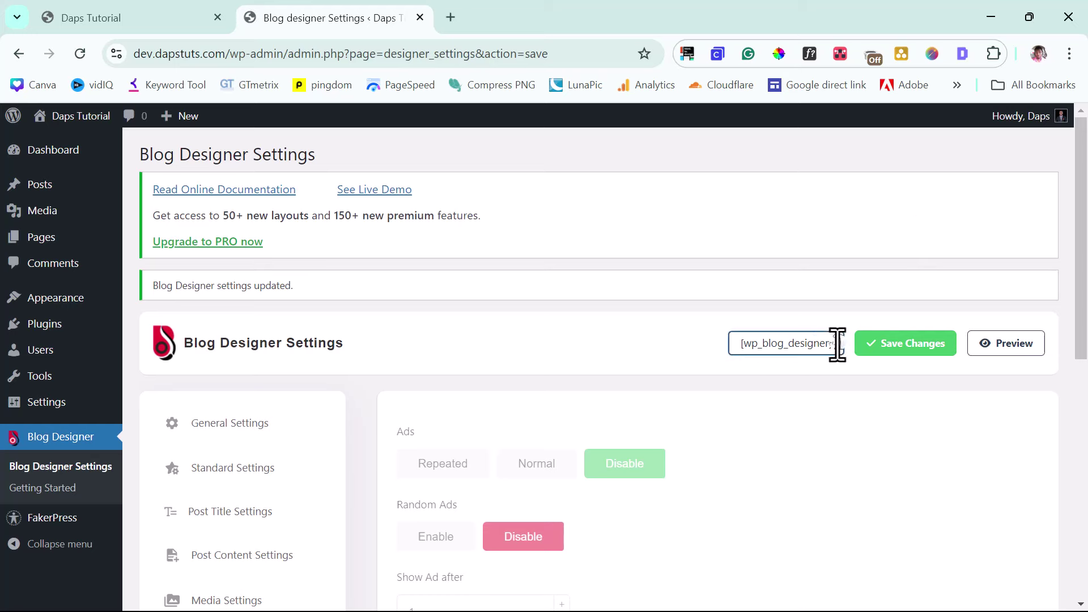
# Copy the [wp_blog_designer] shortcode from the Blog Designer settings and open the existing blog page for editing.
pyautogui.moveTo(837, 345); pyautogui.dragTo(729, 370)
pyautogui.rightClick(753, 347)
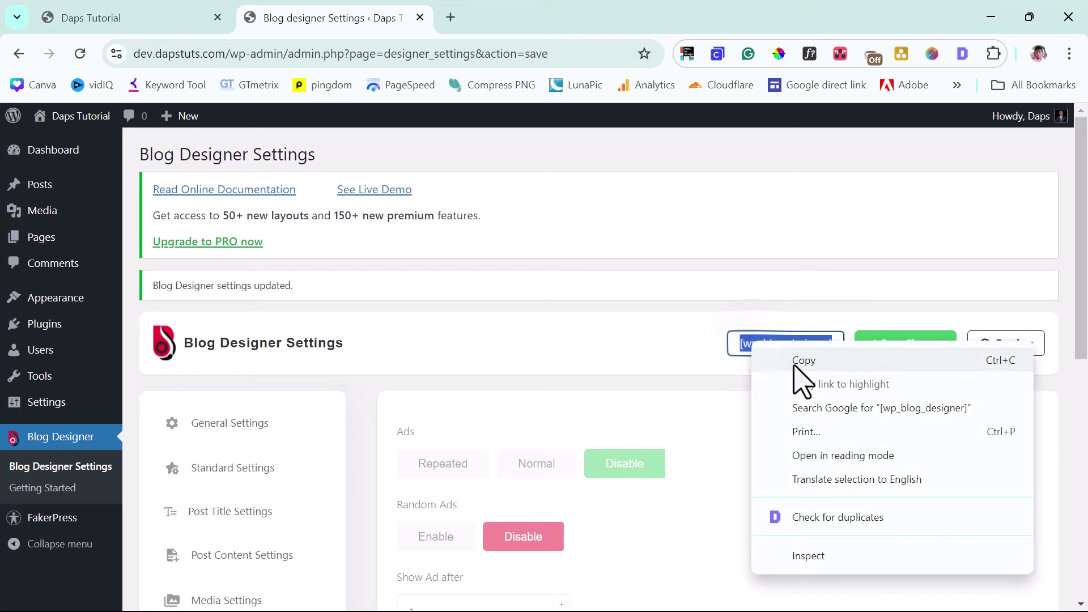
pyautogui.click(799, 363)
pyautogui.moveTo(54, 250)
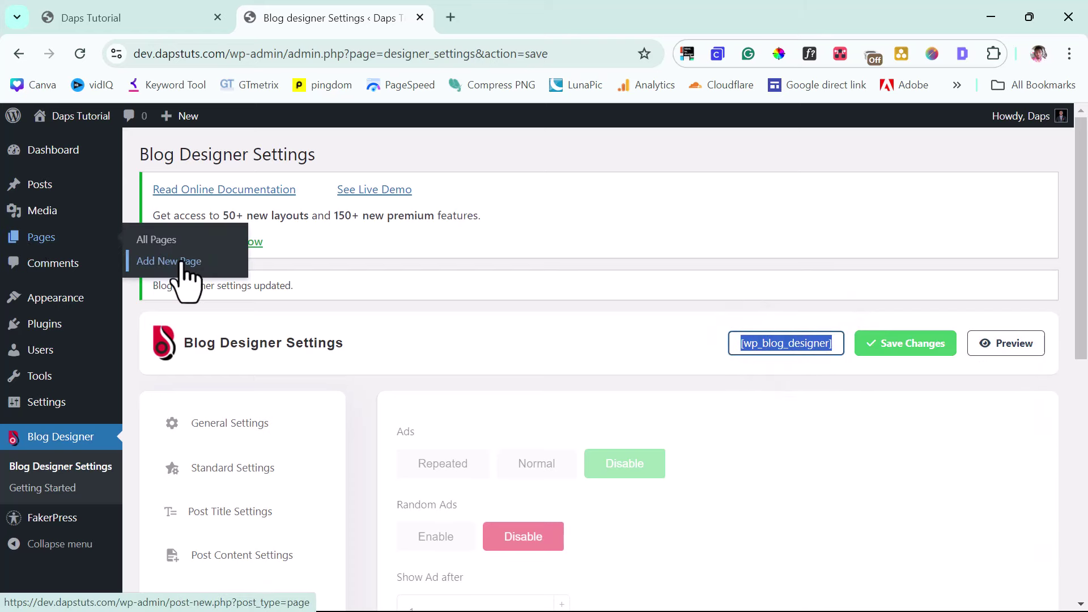
pyautogui.click(157, 241)
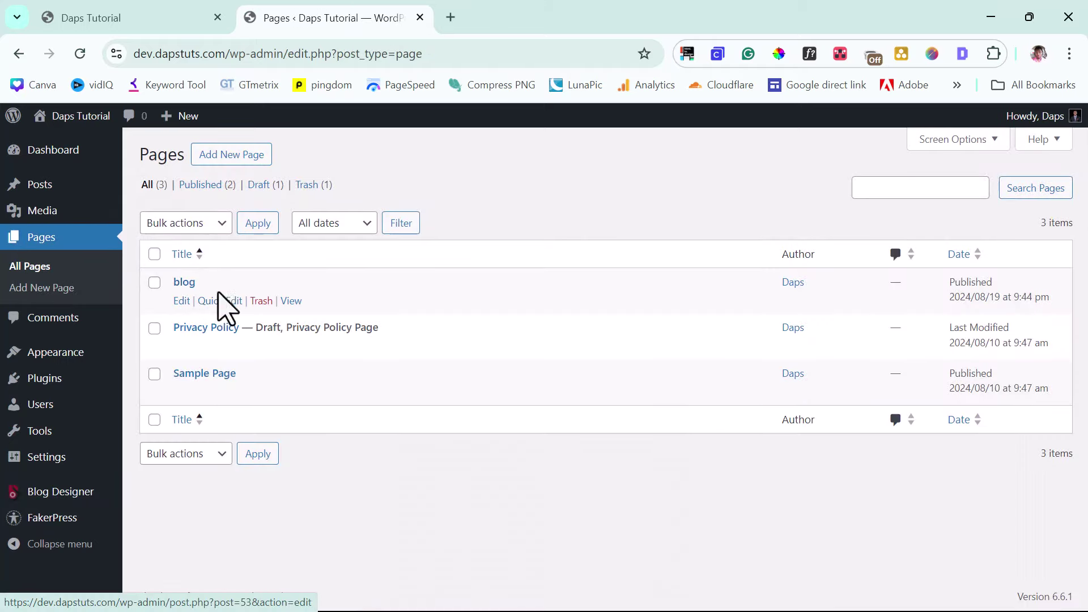
pyautogui.click(183, 301)
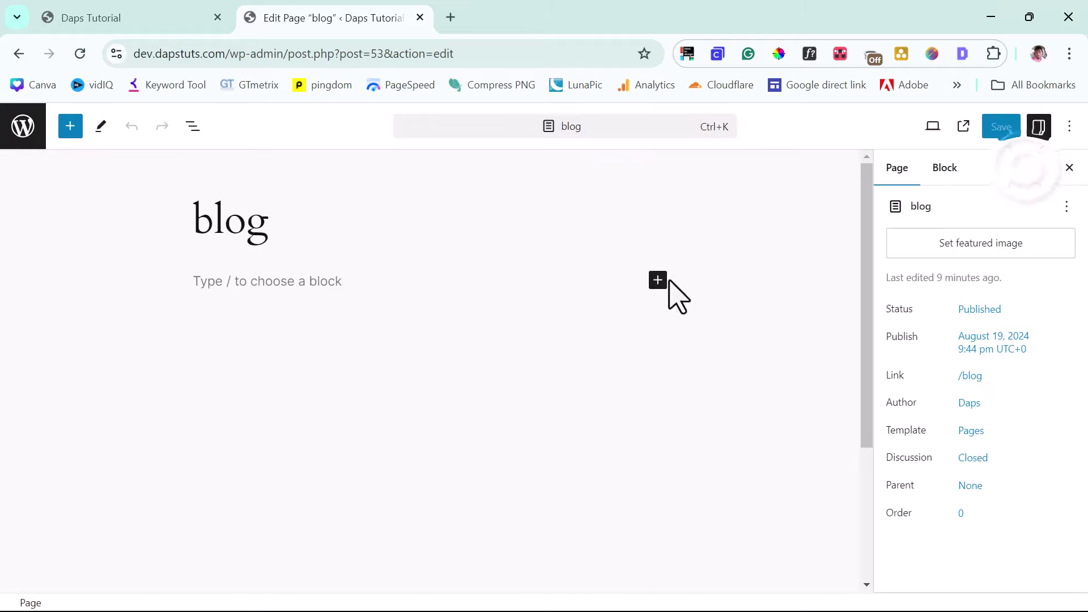
# Add a Shortcode block containing [wp_blog_designer] to the blog page and save the page.
pyautogui.click(658, 280)
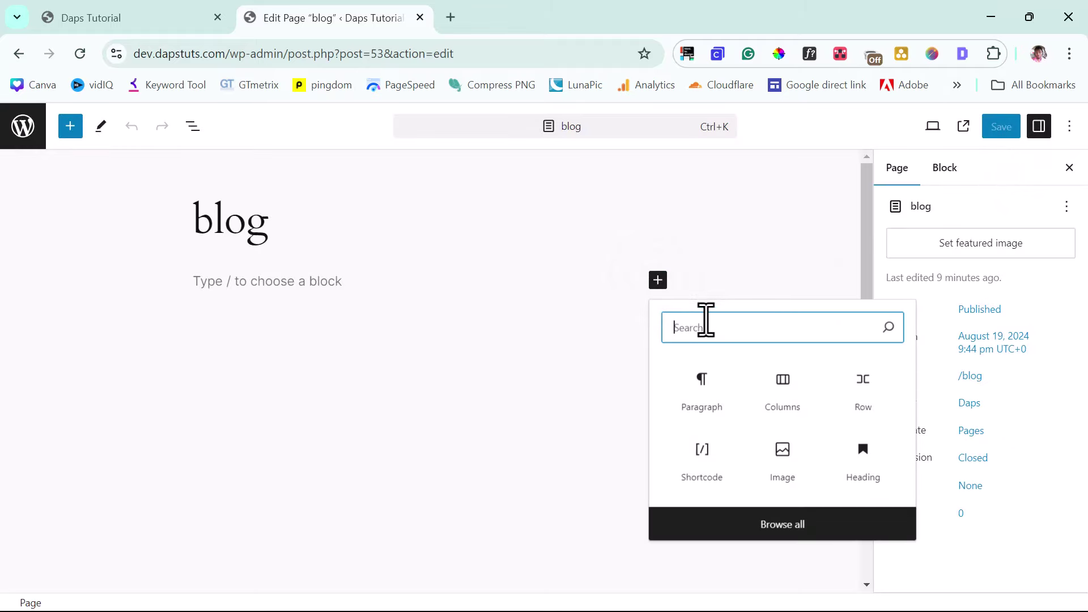
pyautogui.click(700, 454)
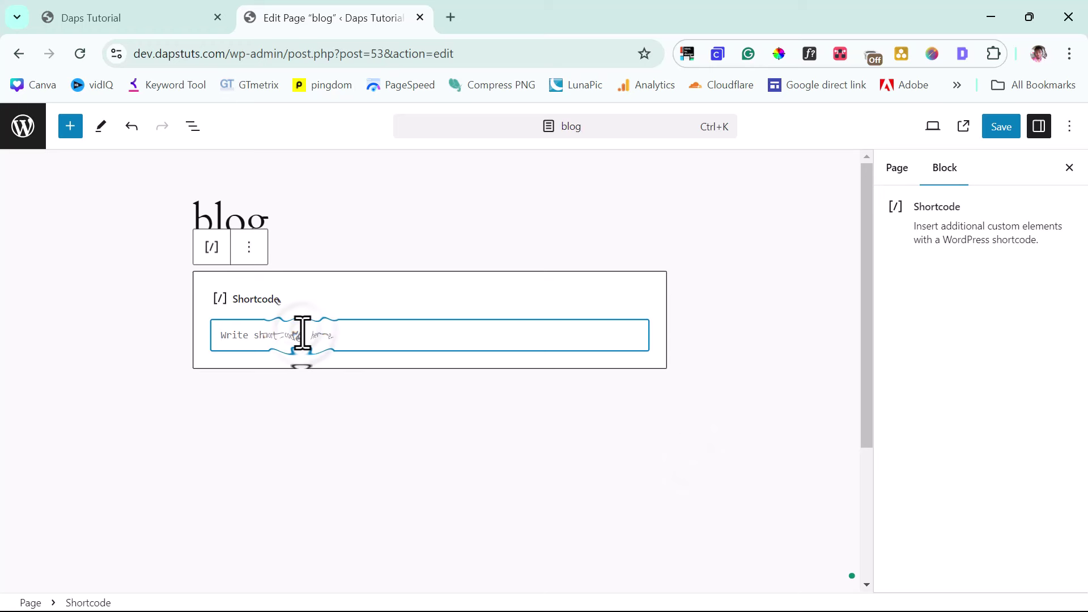
pyautogui.hotkey('ctrl', 'v')
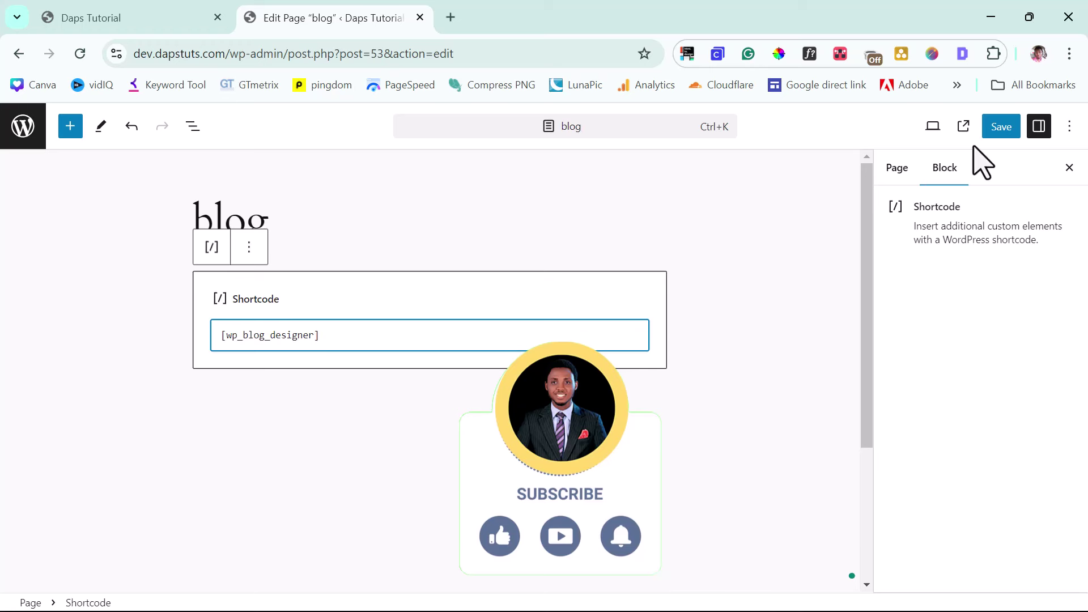
pyautogui.click(996, 130)
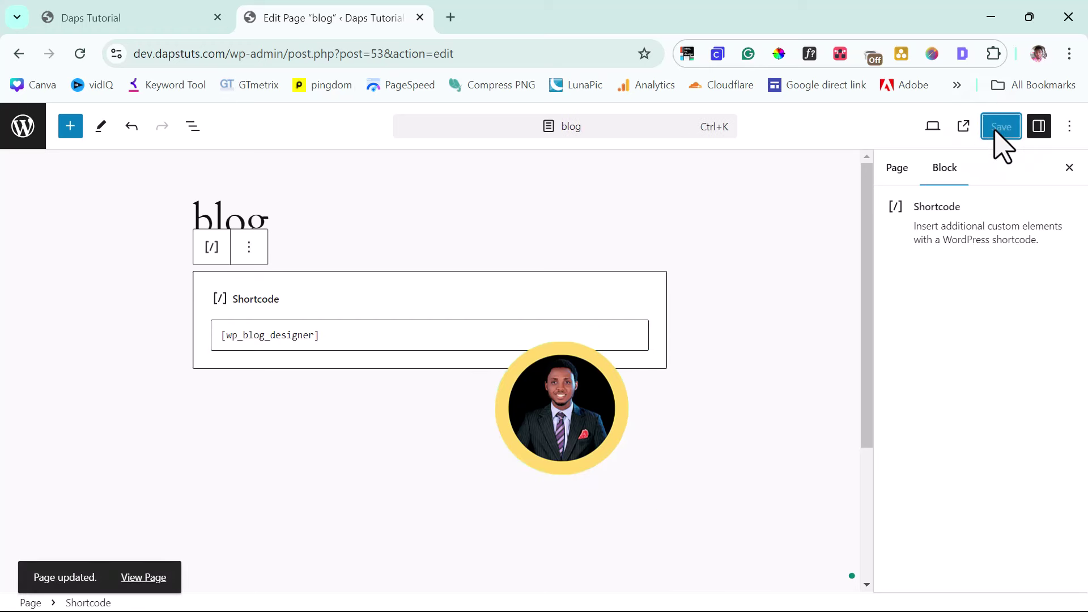
# View the published blog page and examine the two-column post layout down to the end of the post list.
pyautogui.click(152, 576)
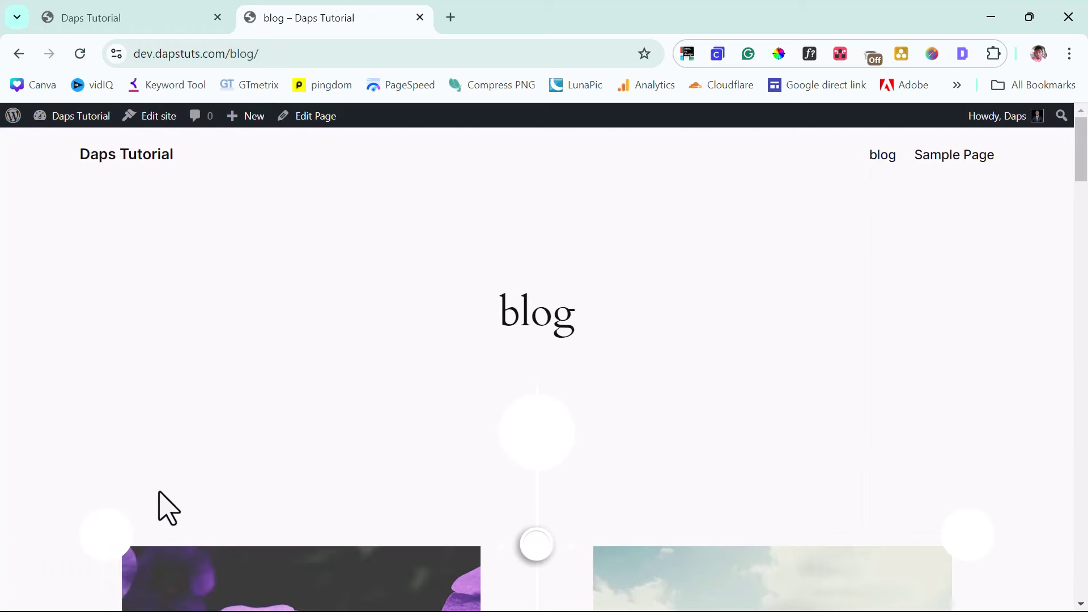
pyautogui.scroll(-7, 827, 295)
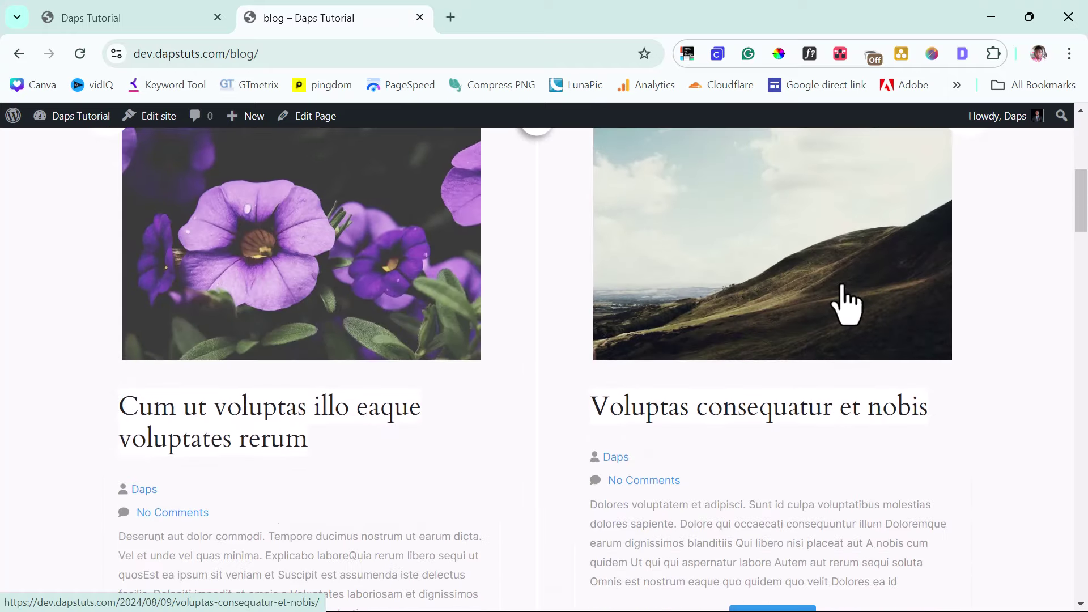
pyautogui.scroll(-3, 844, 304)
pyautogui.scroll(-5, 846, 304)
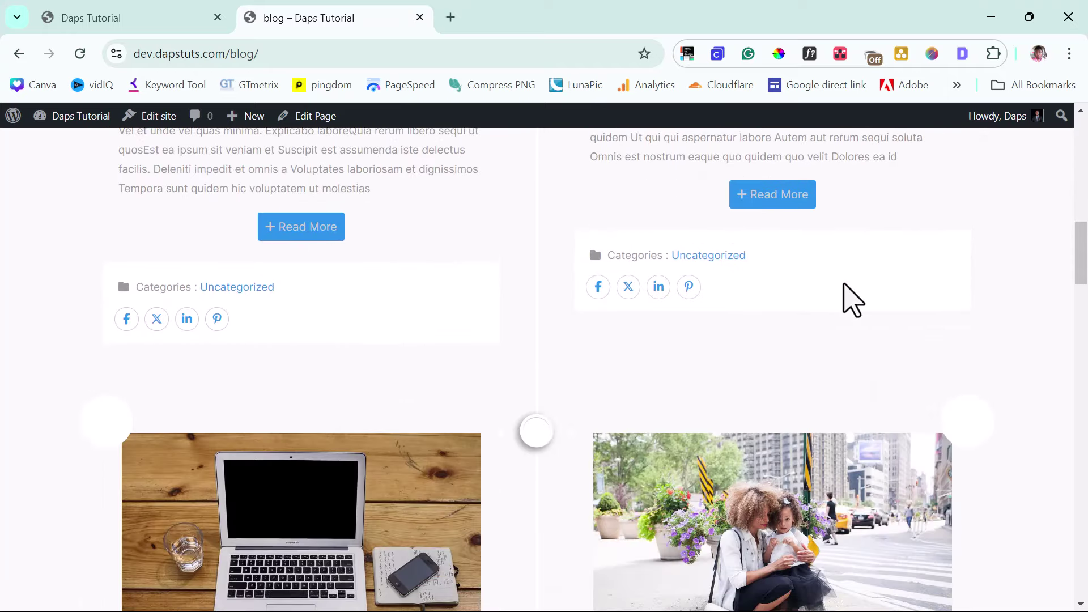
pyautogui.scroll(-12, 847, 299)
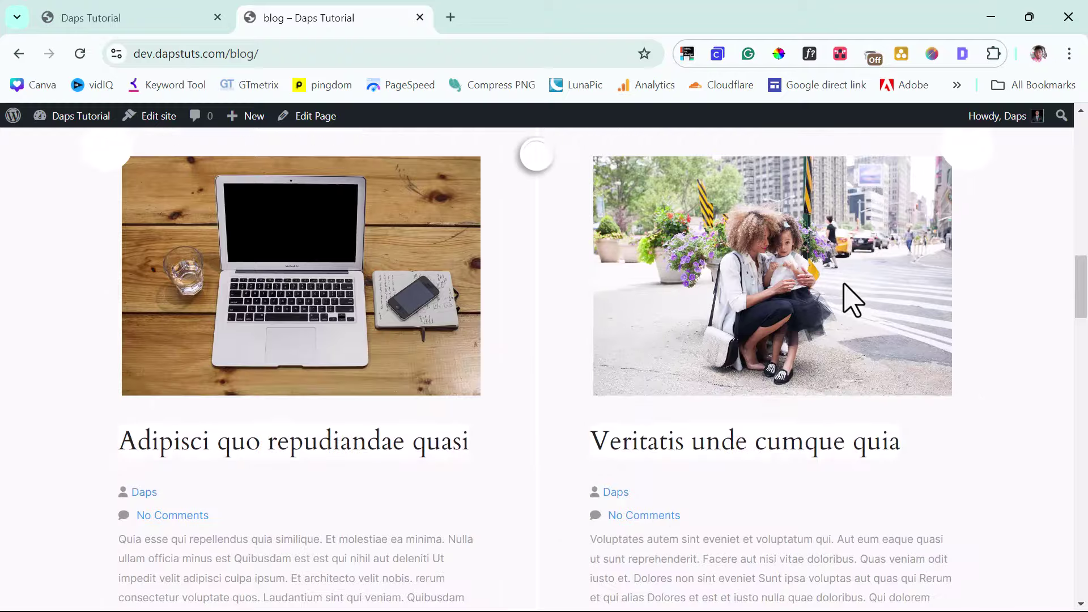
pyautogui.scroll(-6, 844, 284)
pyautogui.scroll(-10, 844, 284)
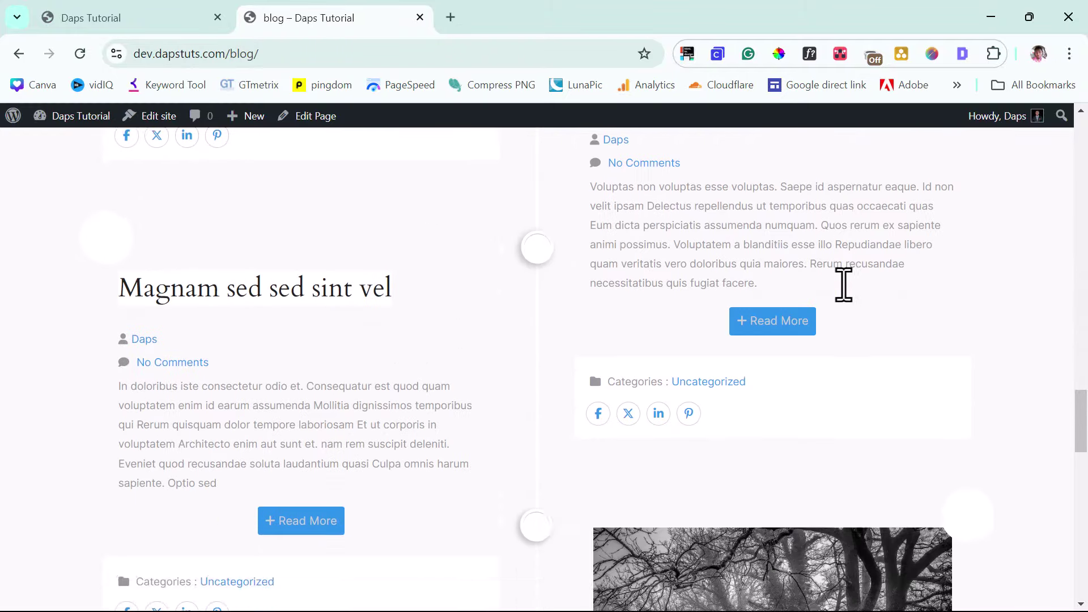
pyautogui.scroll(-10, 572, 454)
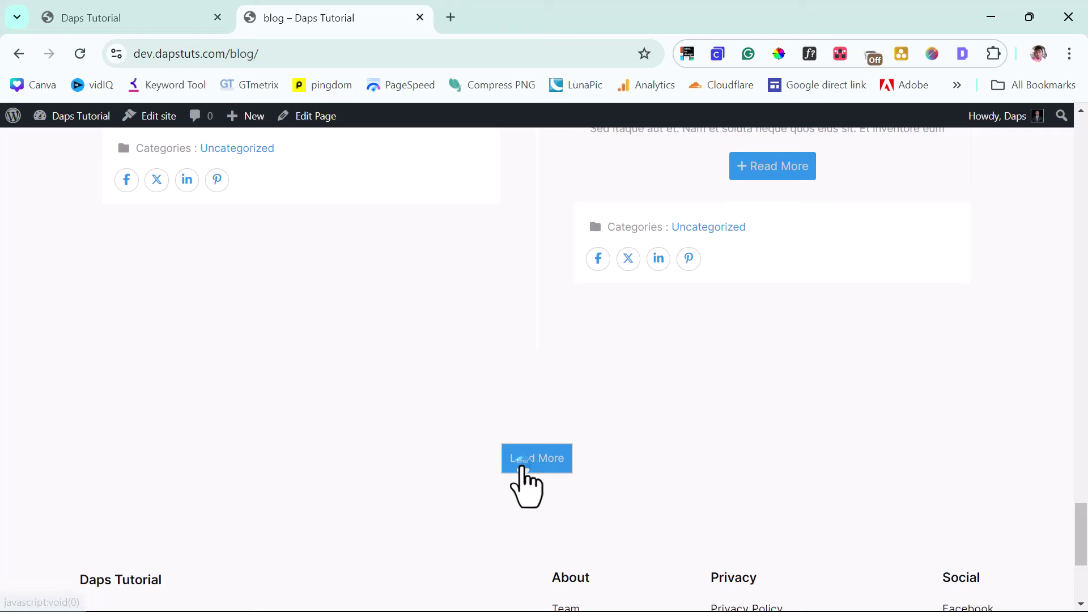
# Load more posts on the blog page and look through the extended post list.
pyautogui.click(536, 470)
pyautogui.scroll(-2, 608, 458)
pyautogui.scroll(-12, 608, 458)
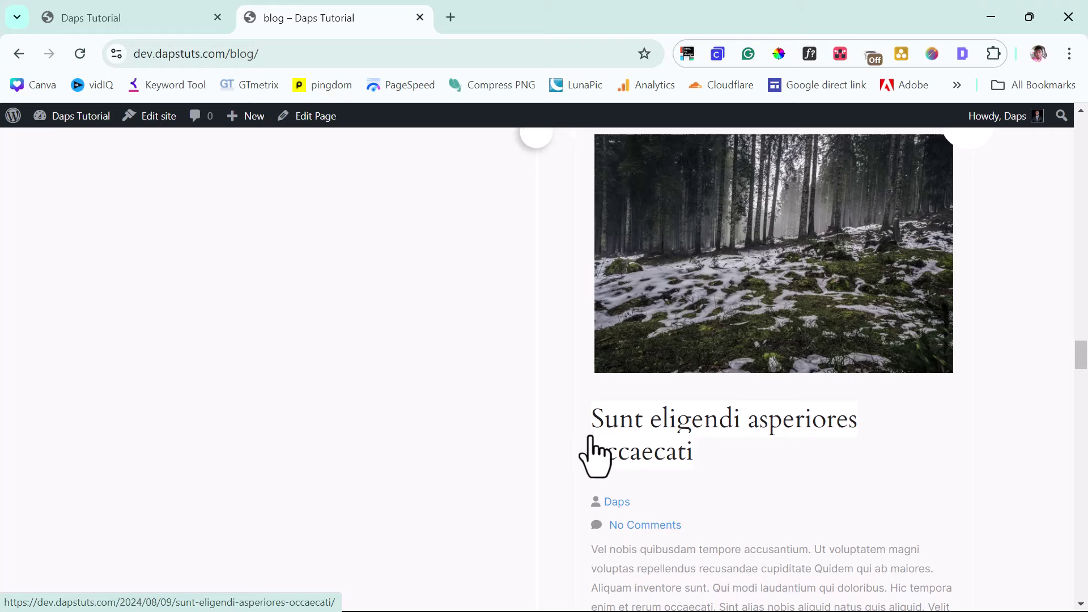
pyautogui.scroll(7, 592, 437)
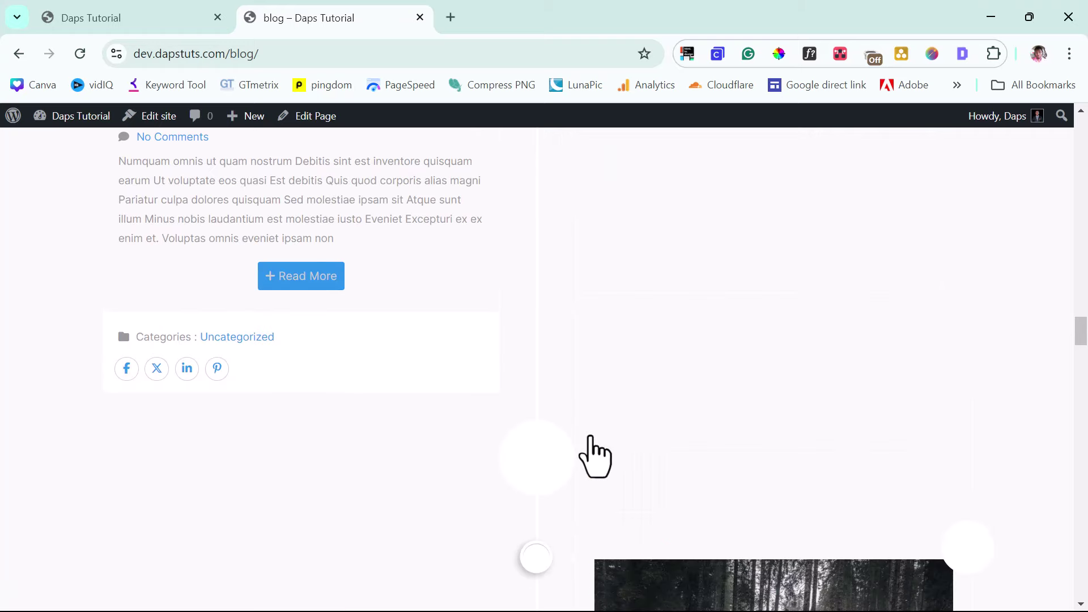
pyautogui.scroll(10, 597, 391)
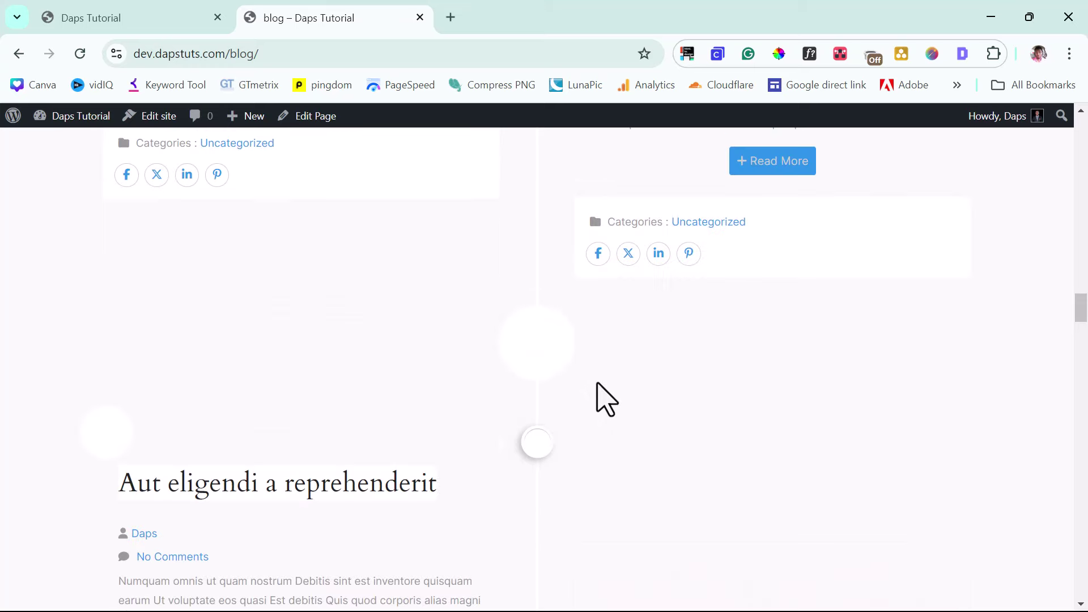
pyautogui.scroll(-5, 597, 386)
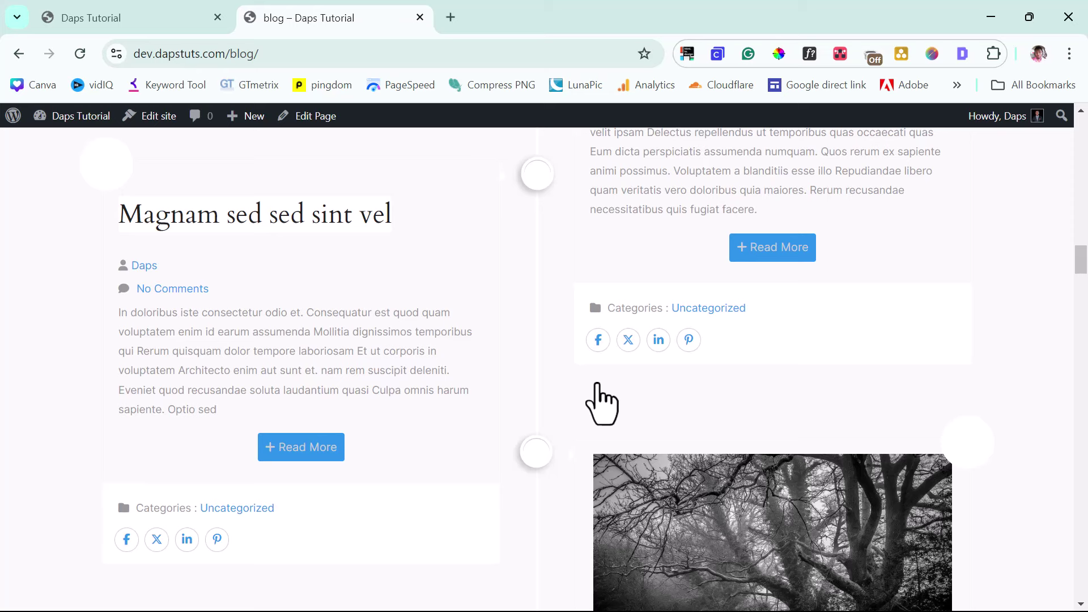
pyautogui.scroll(10, 598, 385)
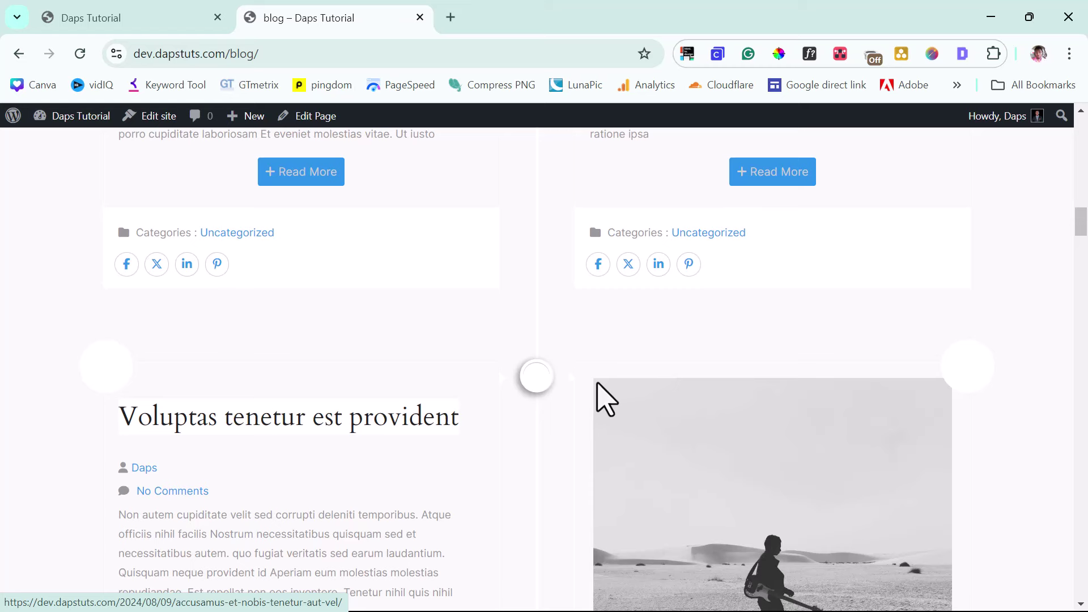
pyautogui.scroll(6, 598, 385)
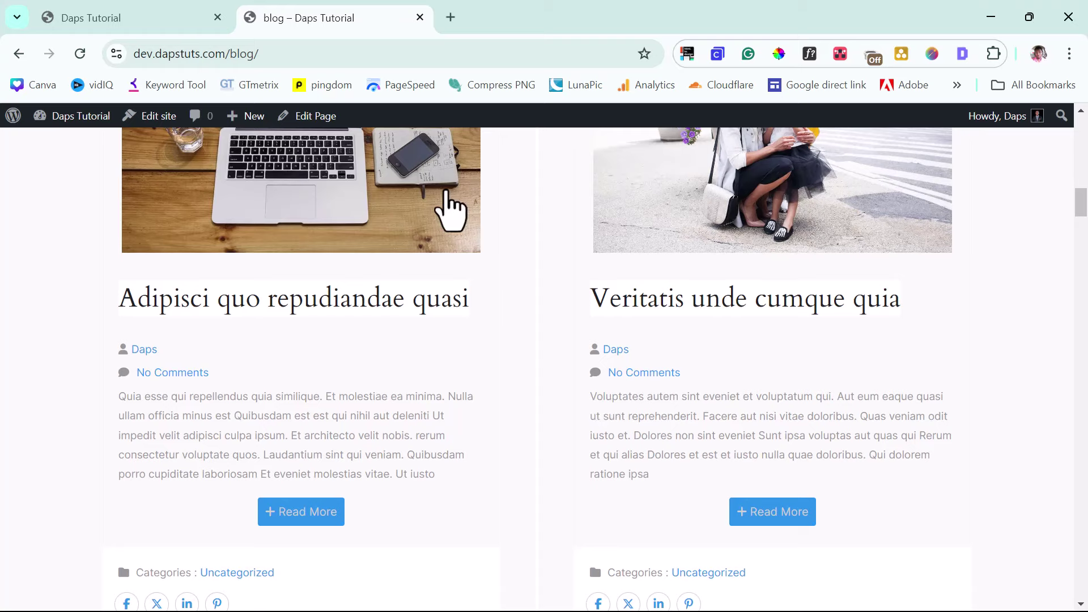
# Return to the WordPress dashboard in the Daps Tutorial browser tab and deactivate the Blog Designer plugin.
pyautogui.click(85, 17)
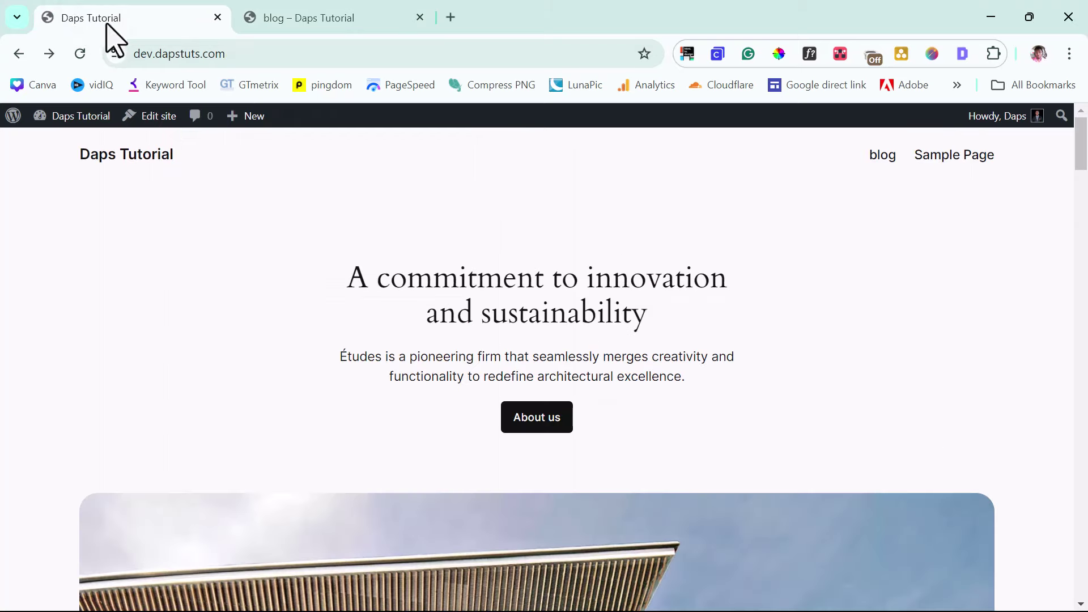
pyautogui.moveTo(69, 117)
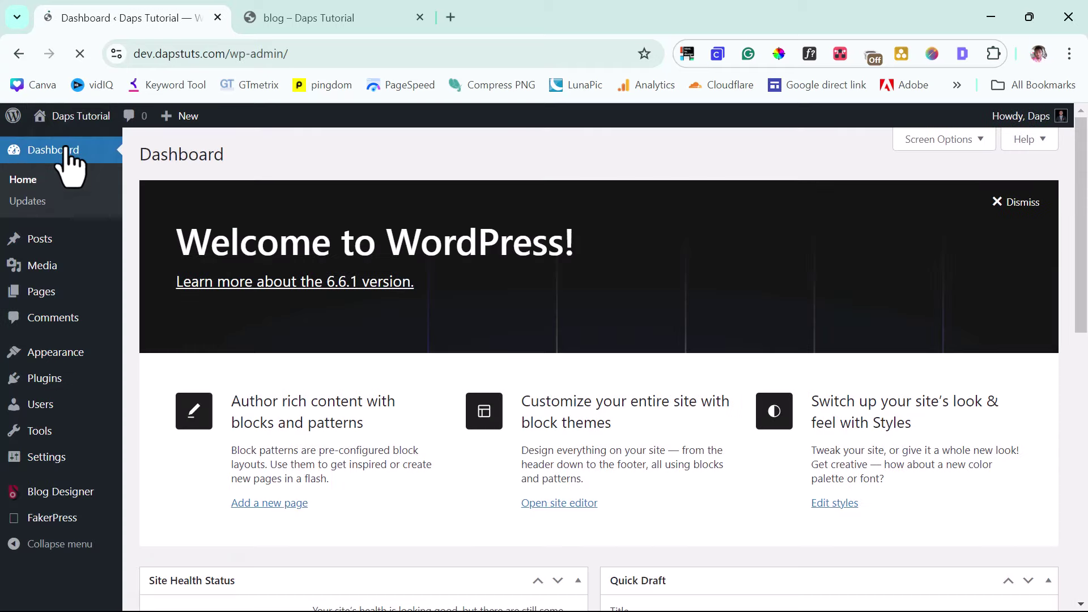
pyautogui.moveTo(35, 381)
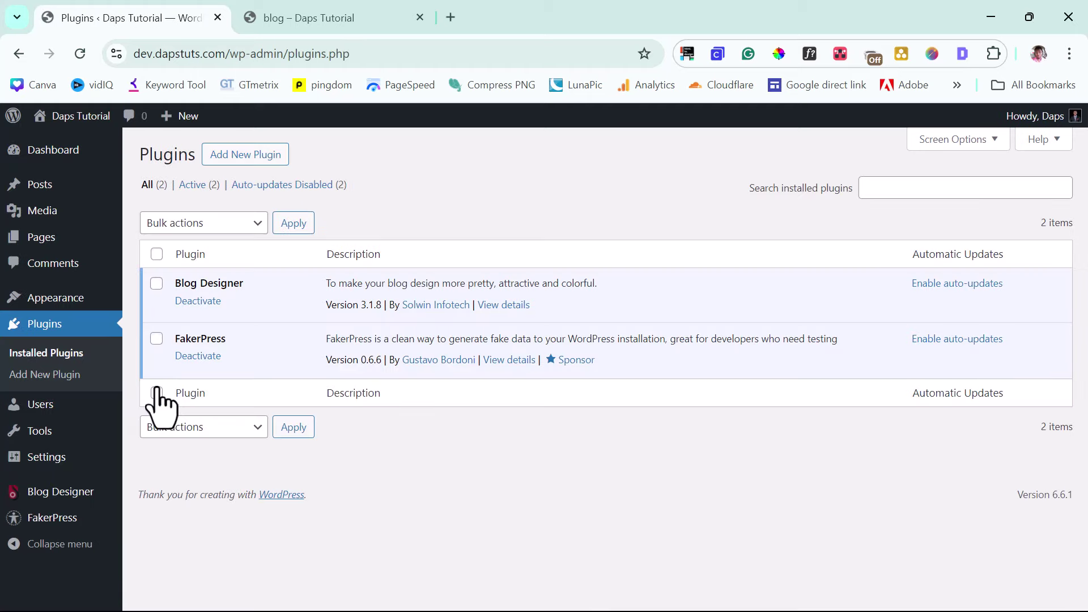
pyautogui.click(196, 301)
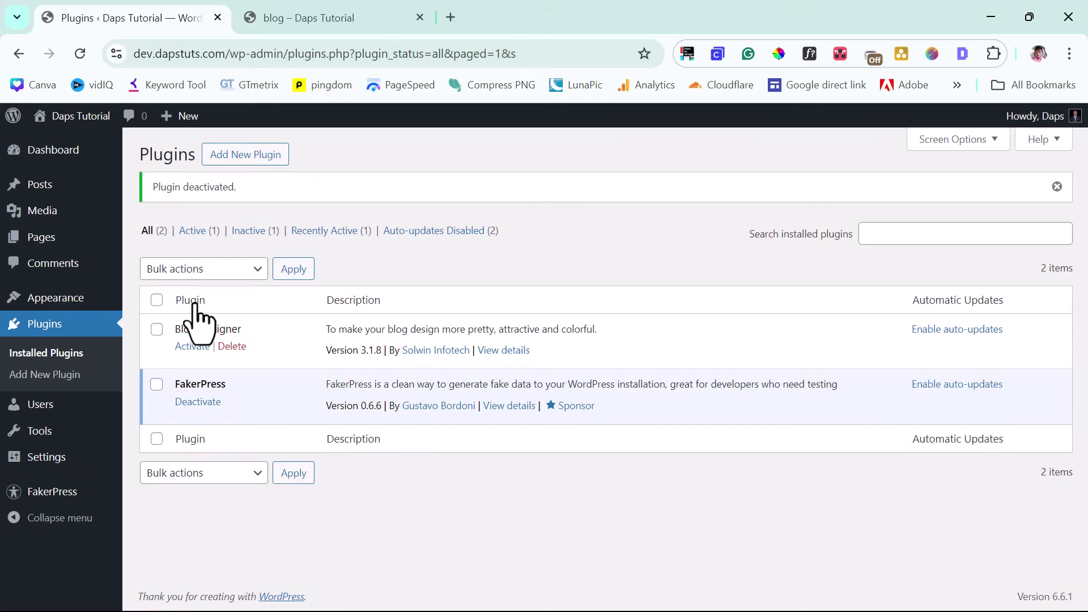
# Search the WordPress theme library for "news blogger", and install and activate the NewsBlogger theme.
pyautogui.moveTo(52, 301)
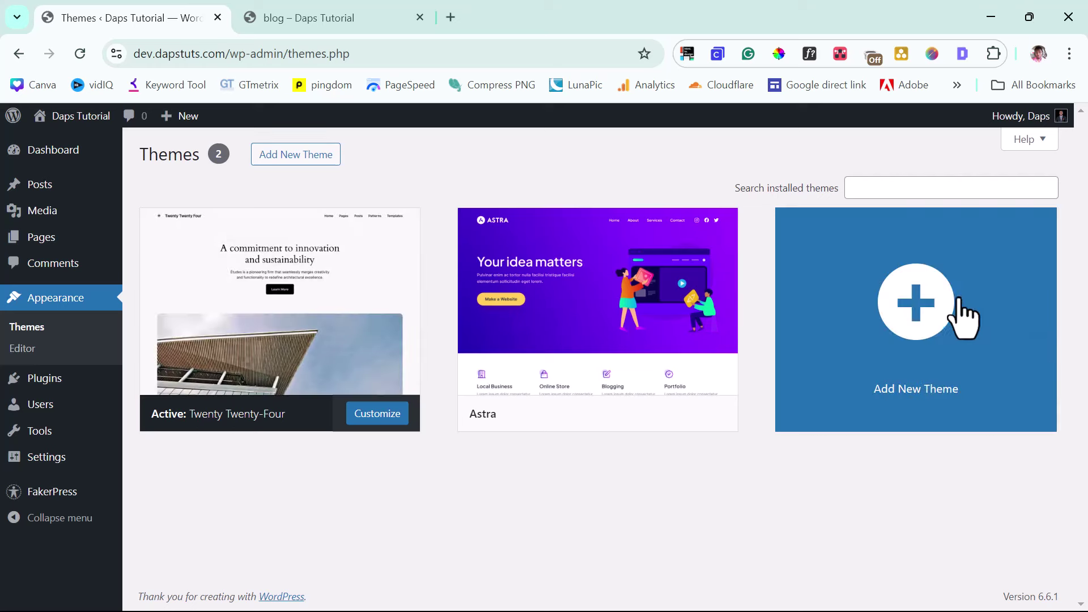
pyautogui.click(919, 296)
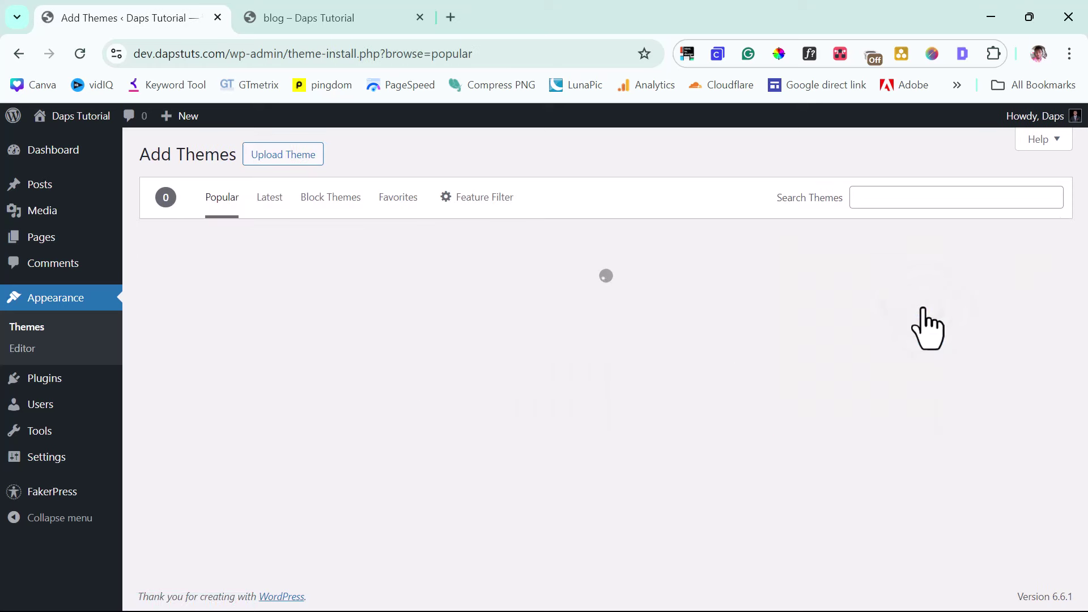
pyautogui.click(870, 197)
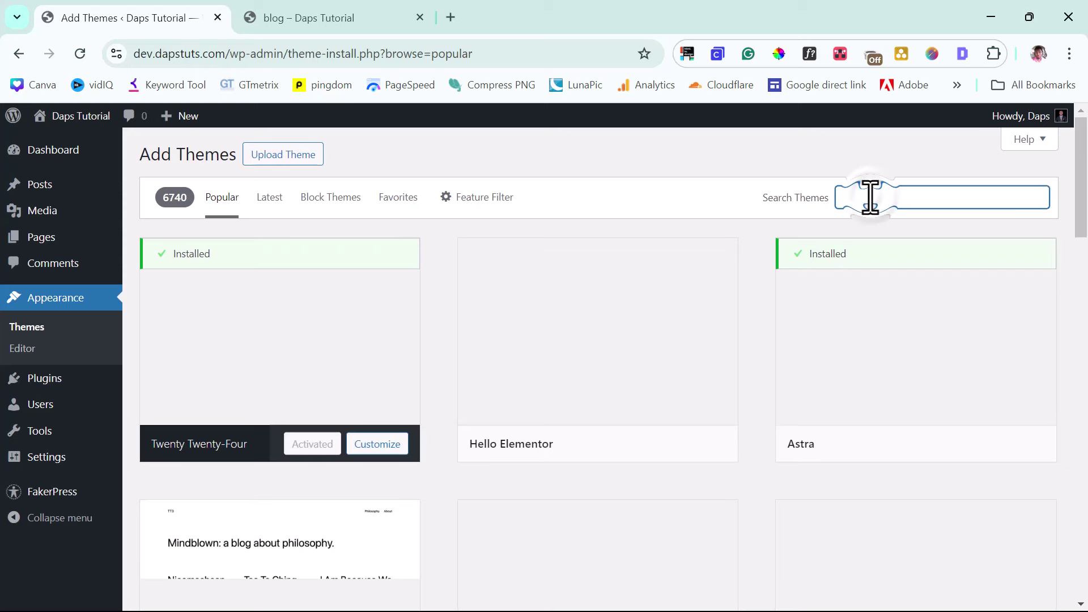
pyautogui.write('news blogger')
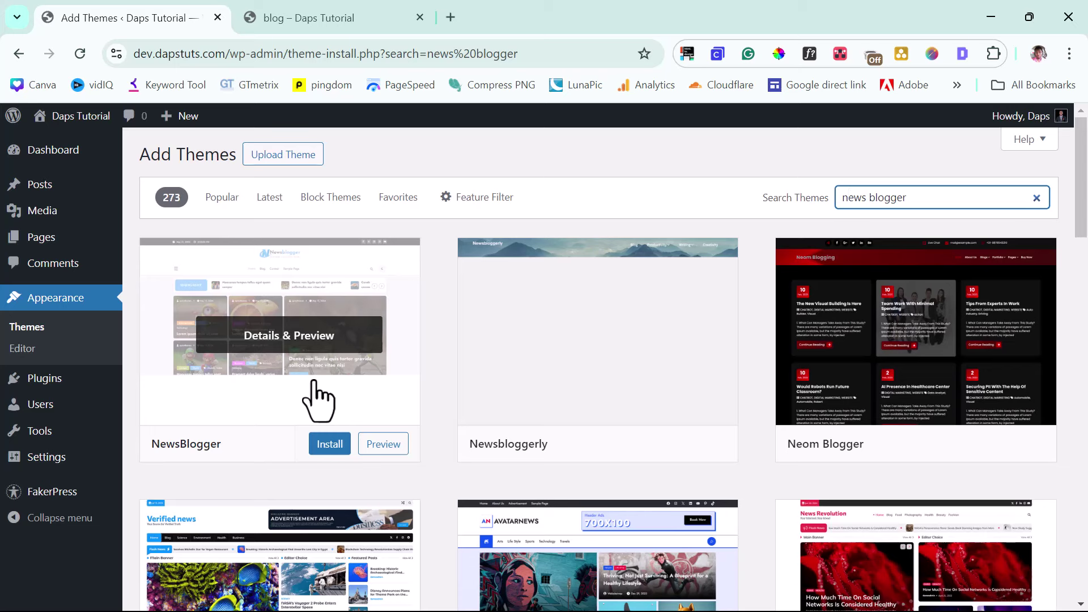
pyautogui.click(331, 444)
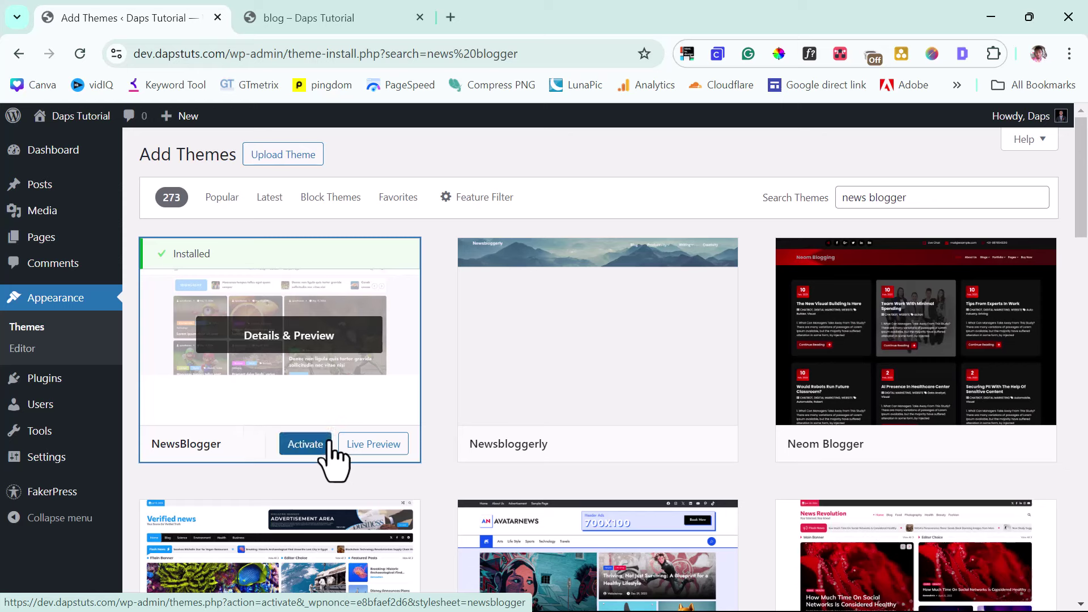
pyautogui.click(295, 452)
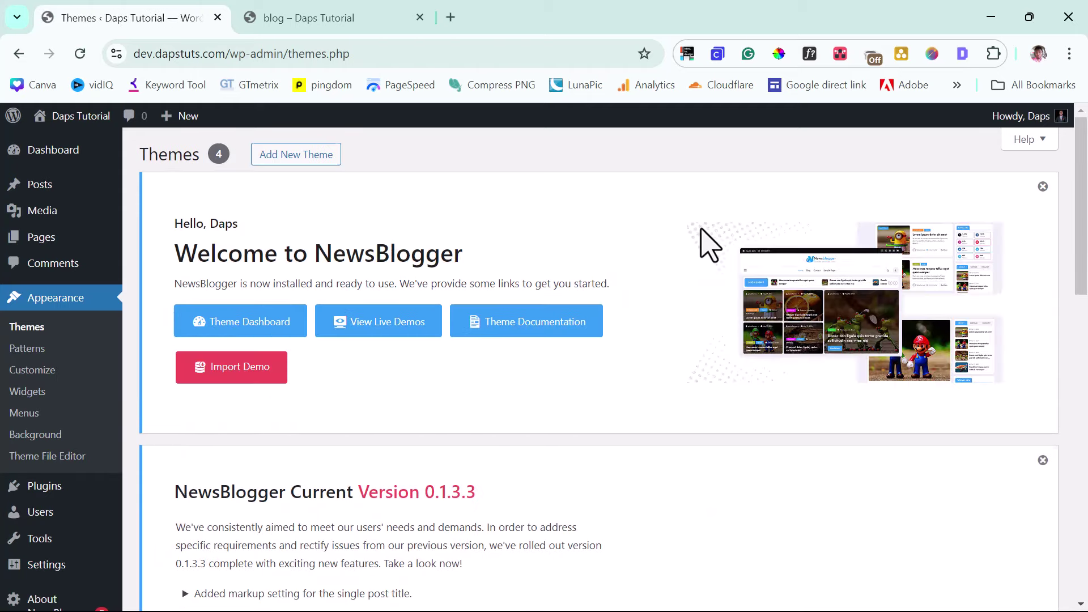
# Look over the NewsBlogger welcome information and installed themes, and open the site's homepage from the blog page's browser tab.
pyautogui.scroll(-3, 700, 272)
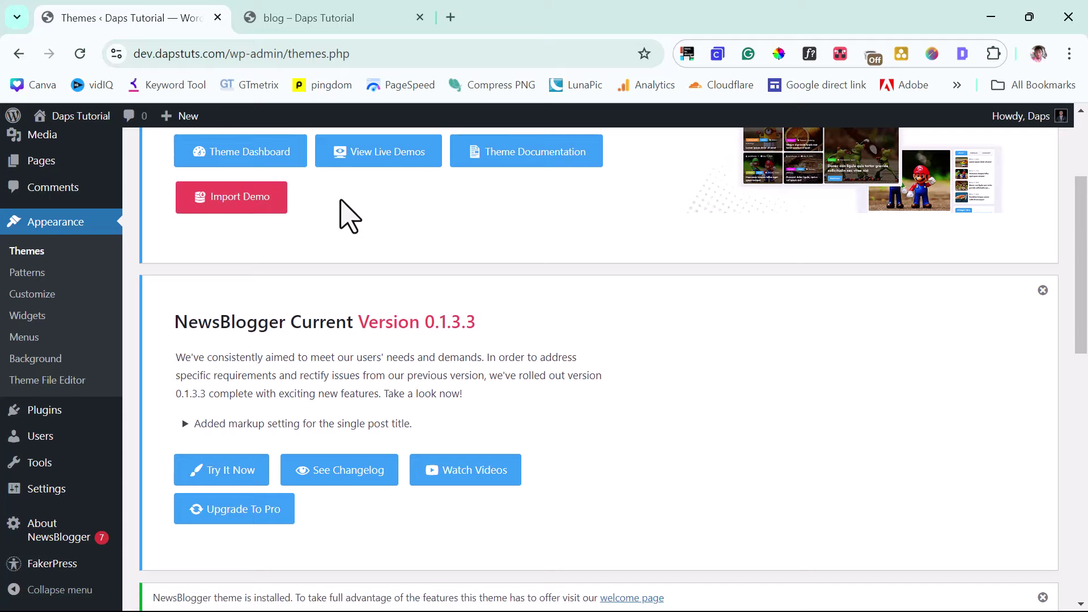
pyautogui.scroll(-6, 352, 238)
pyautogui.scroll(5, 350, 237)
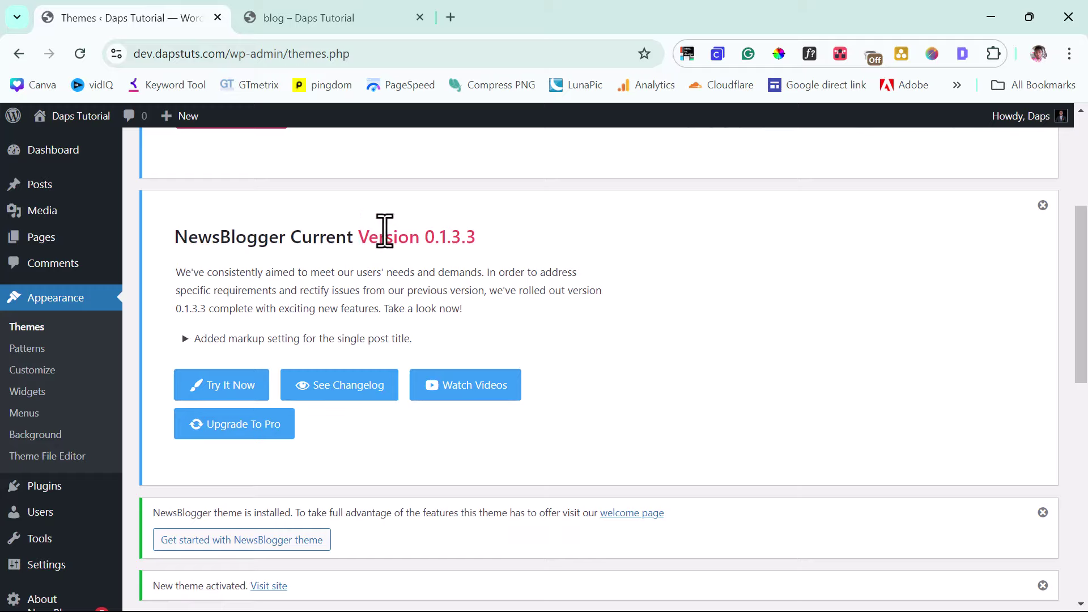
pyautogui.scroll(-8, 385, 232)
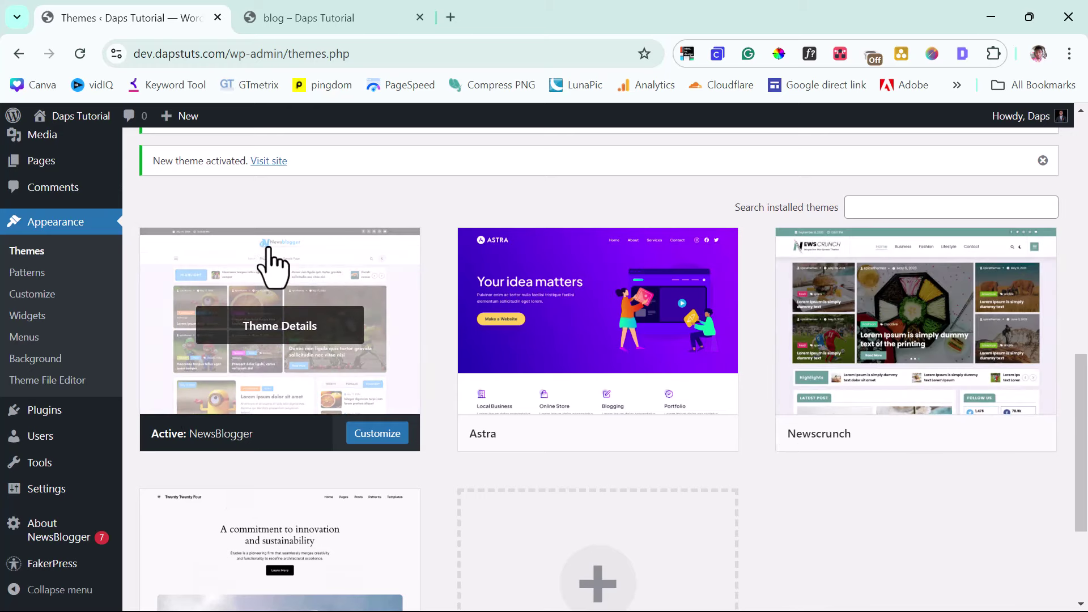
pyautogui.click(343, 17)
pyautogui.scroll(10, 389, 318)
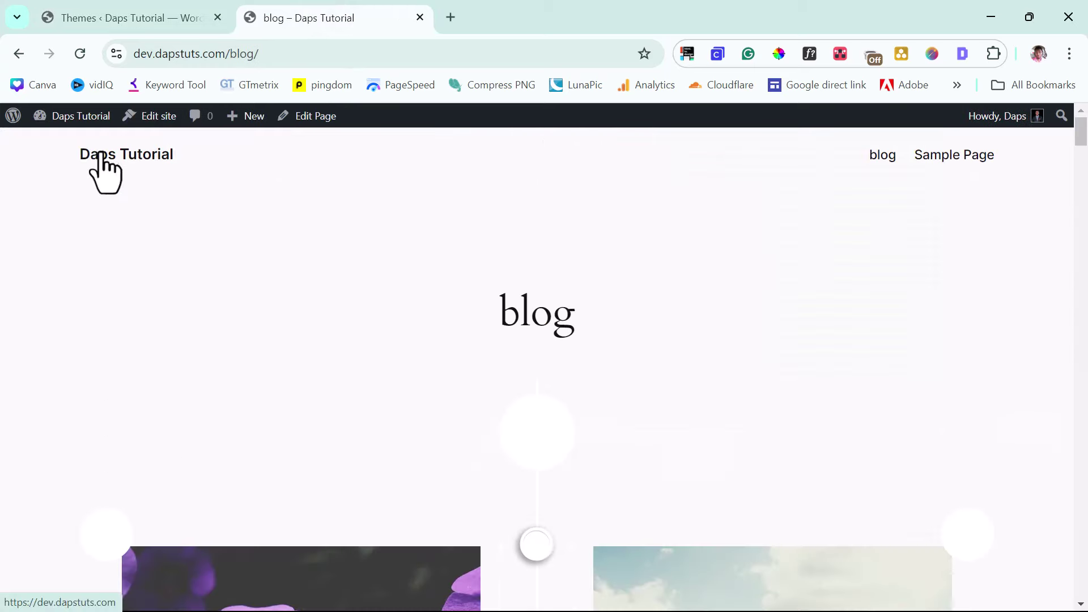
pyautogui.click(103, 156)
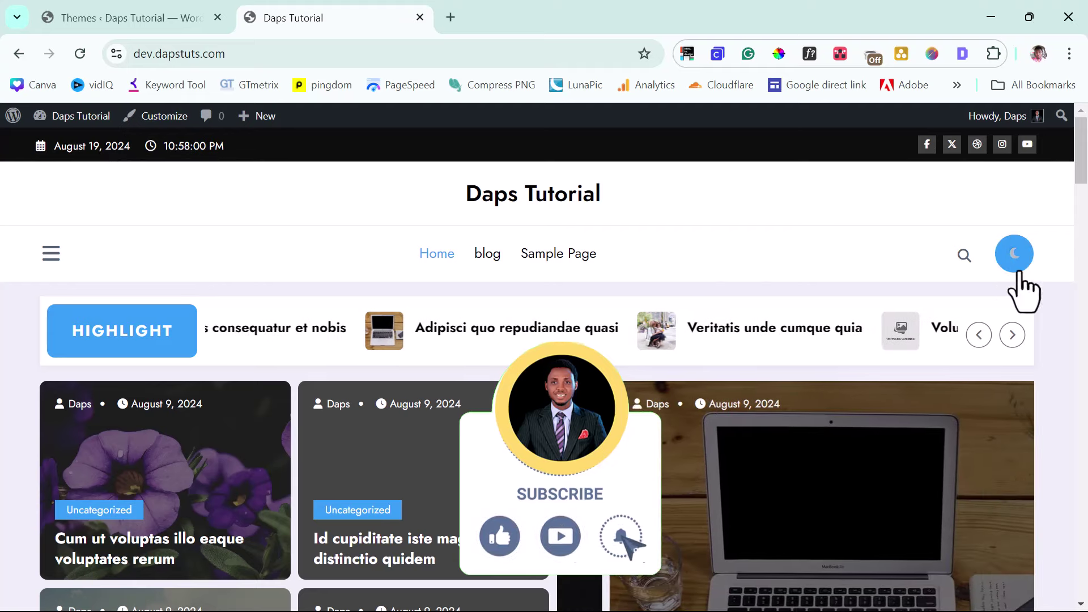
# Look through the NewsBlogger homepage's banner, post list and sidebar widgets down to the last posts.
pyautogui.scroll(-5, 1063, 292)
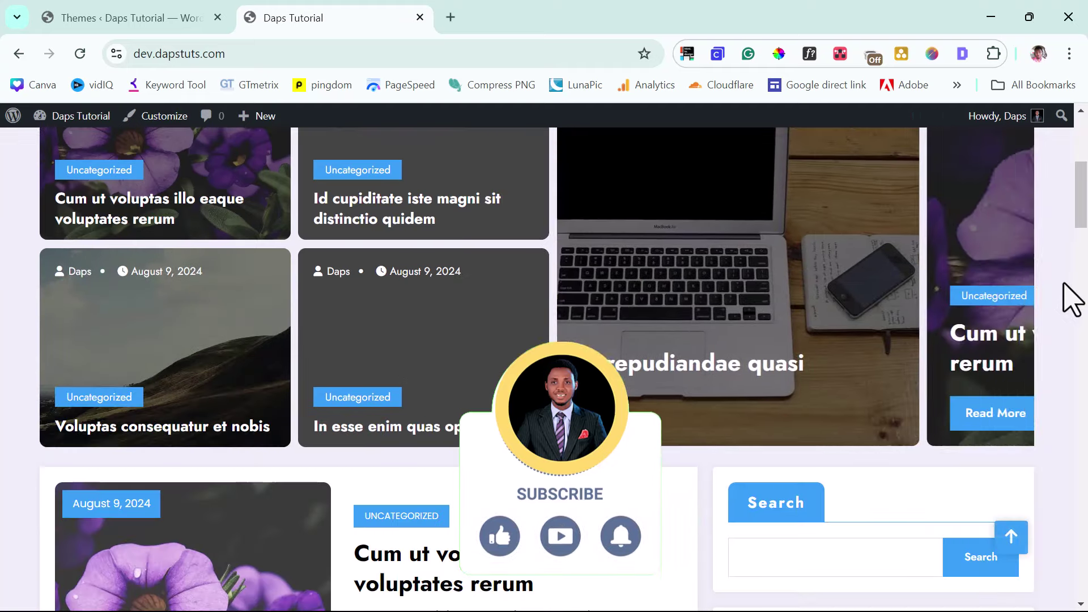
pyautogui.scroll(-4, 1065, 285)
pyautogui.scroll(-5, 1066, 286)
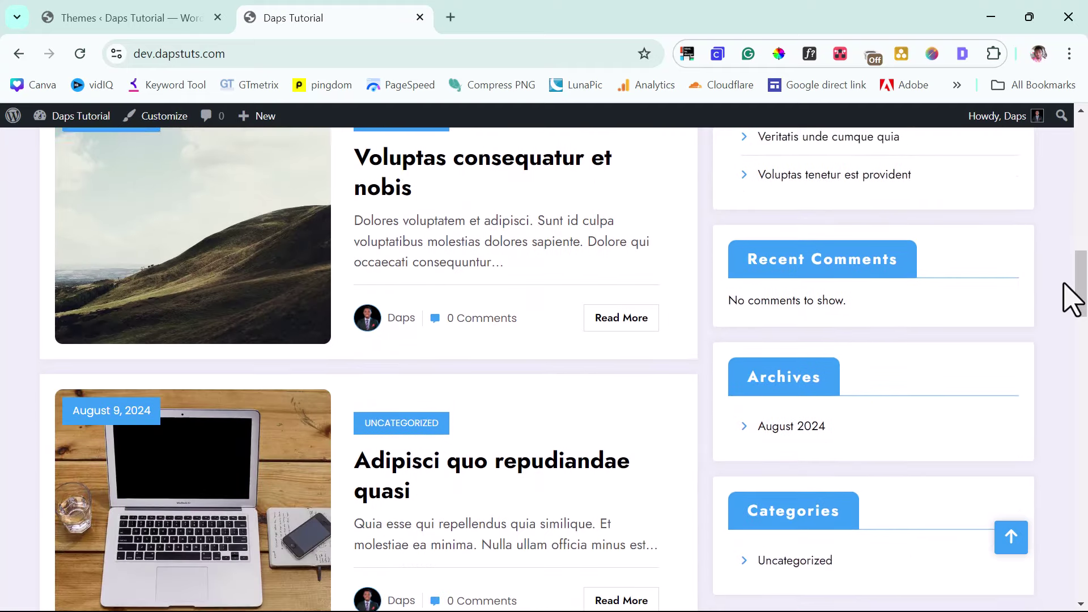
pyautogui.scroll(4, 1072, 296)
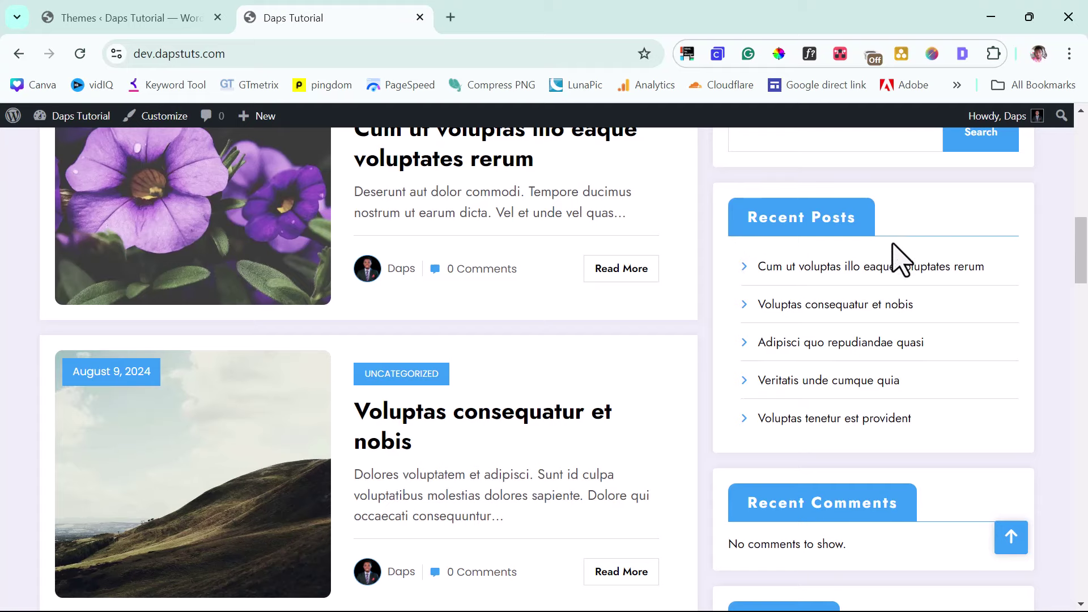
pyautogui.scroll(-6, 902, 269)
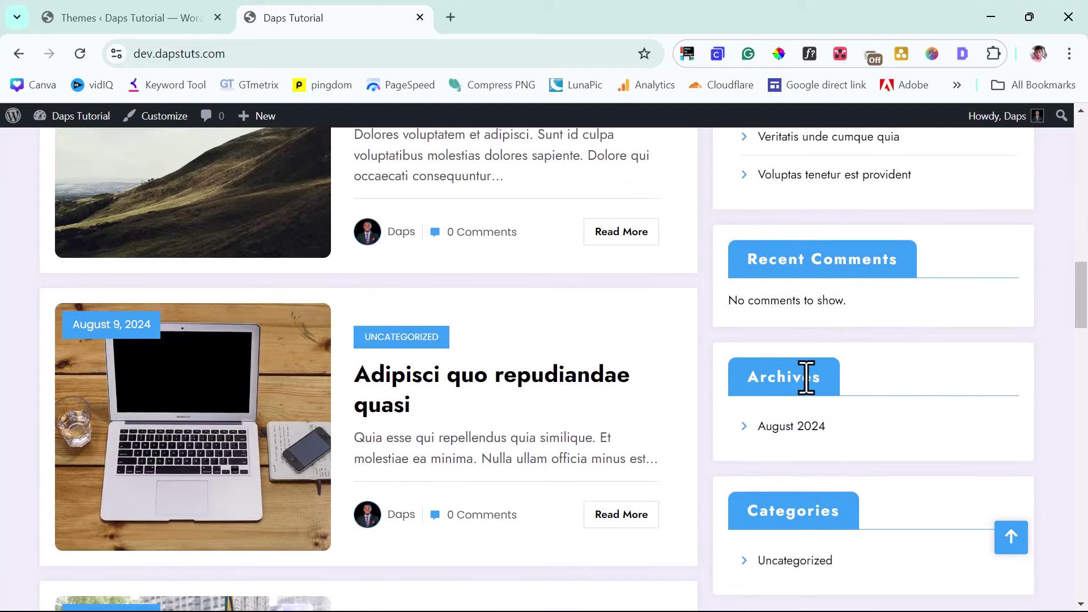
pyautogui.scroll(-19, 380, 443)
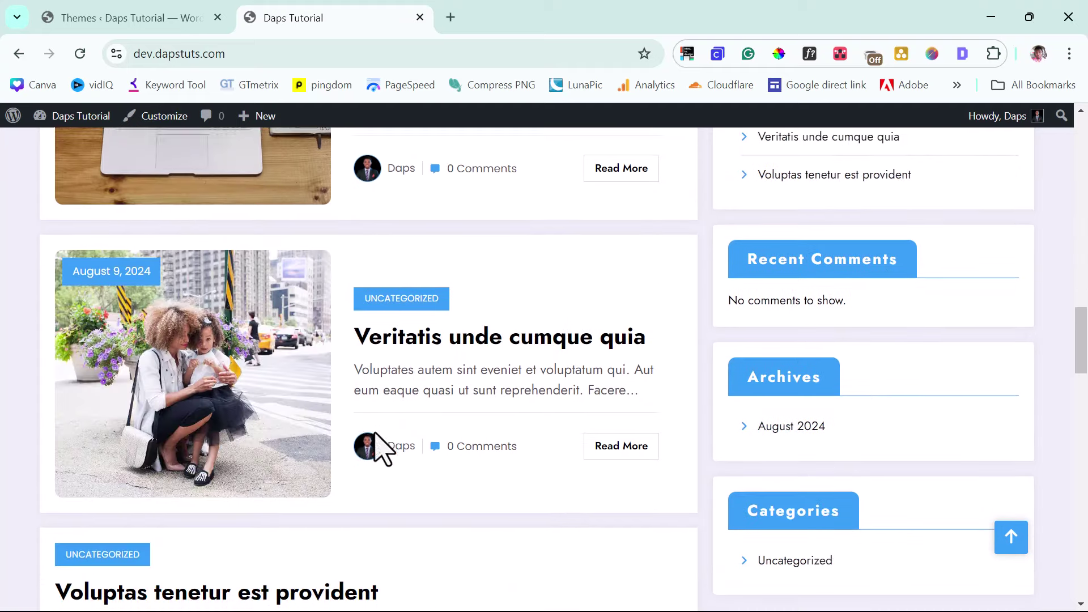
pyautogui.scroll(-6, 376, 434)
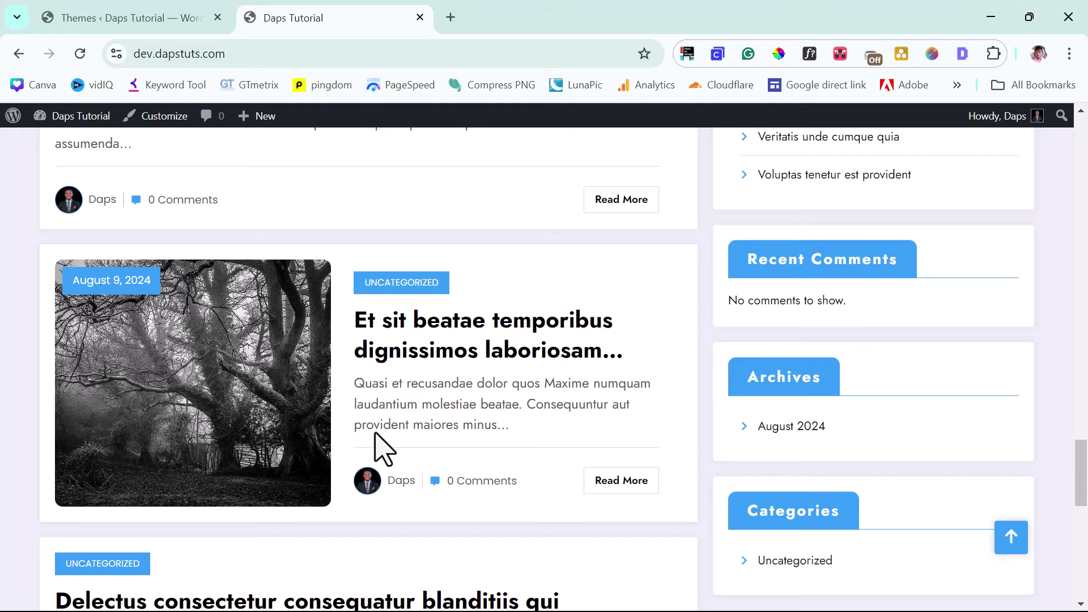
pyautogui.scroll(-12, 375, 436)
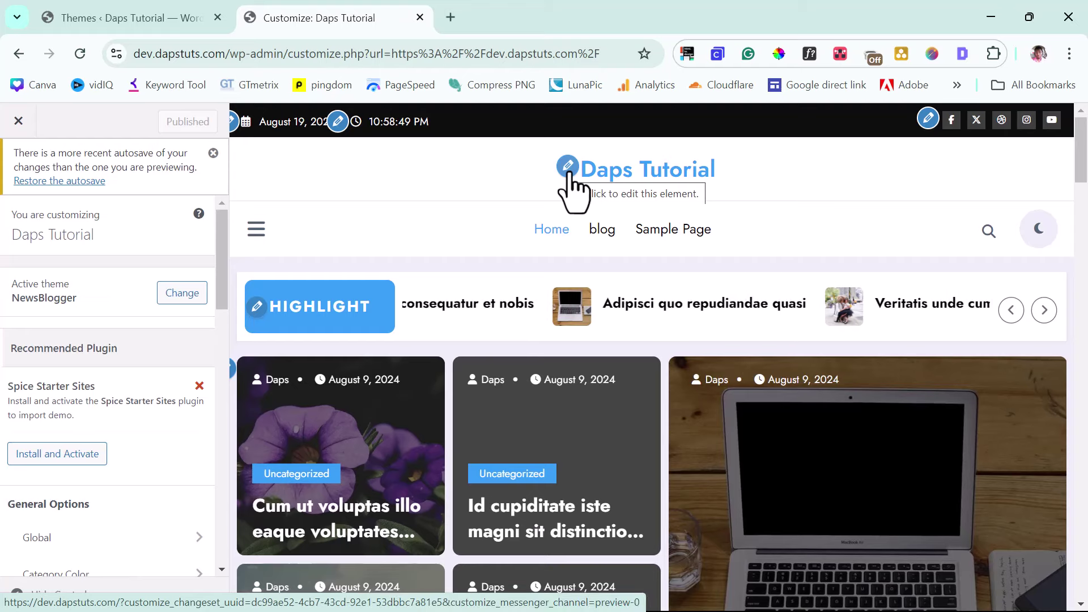
# Review the top header's date and time color options and switch the News Highlight section to its second layout.
pyautogui.click(338, 121)
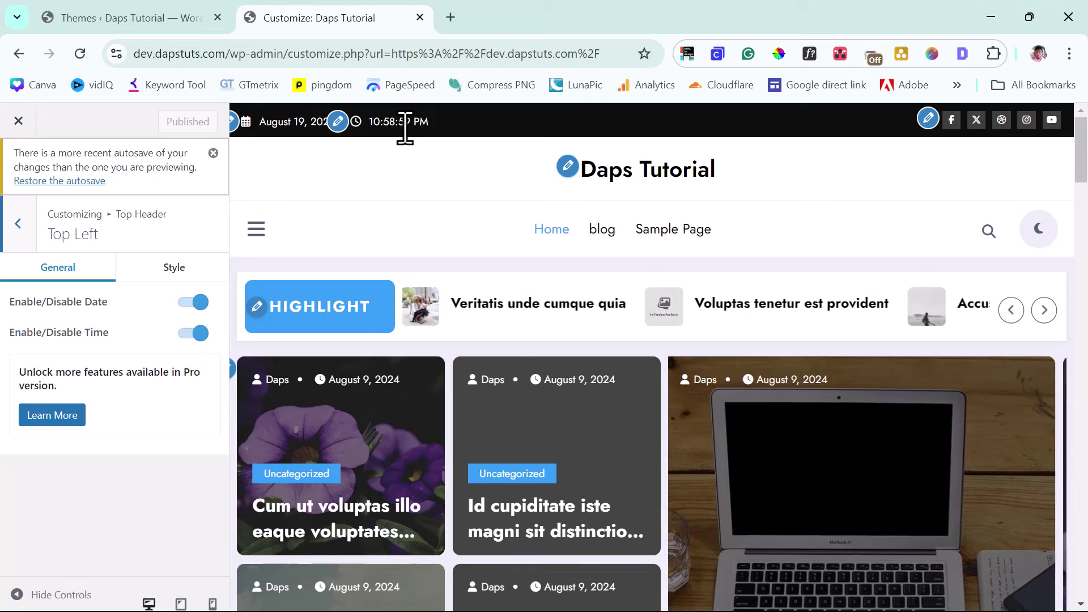
pyautogui.click(174, 210)
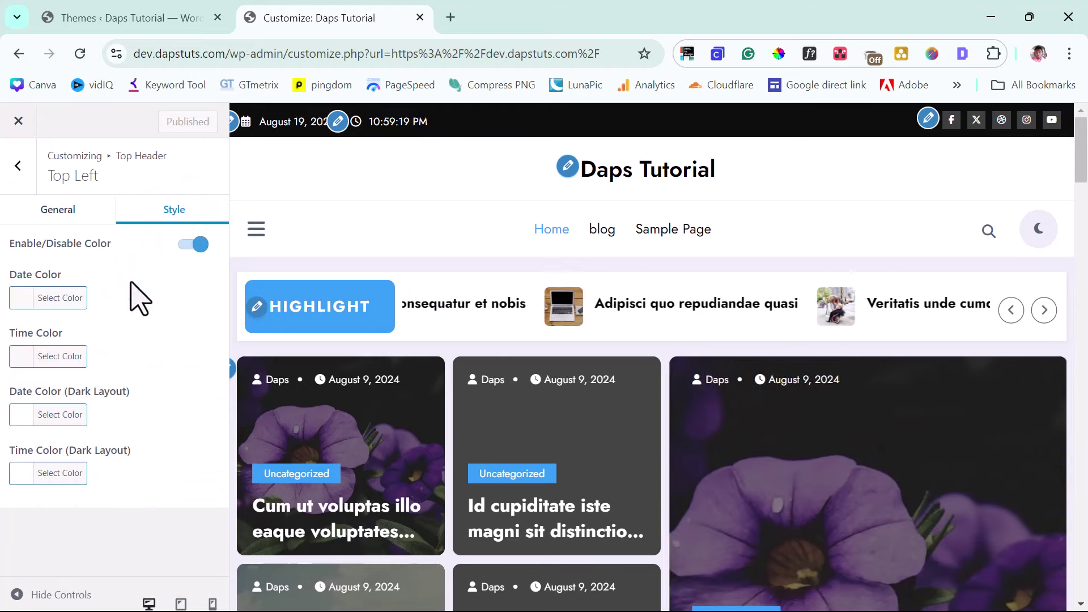
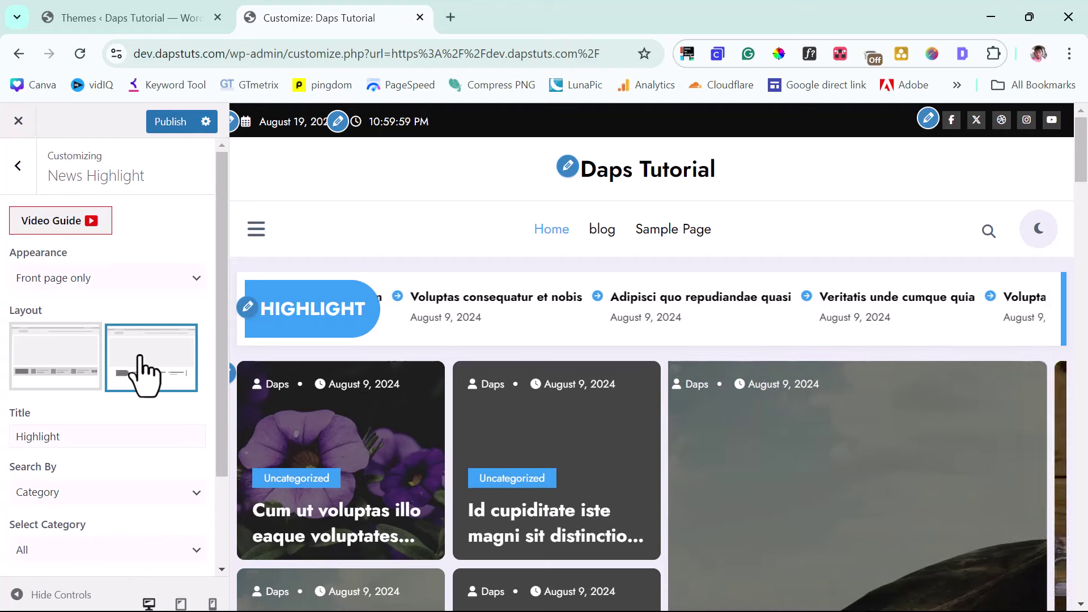
pyautogui.scroll(-2, 146, 371)
# Open the Primary Right widget settings from the Search widget in the previewed page's sidebar.
pyautogui.scroll(-3, 736, 340)
pyautogui.scroll(-6, 816, 335)
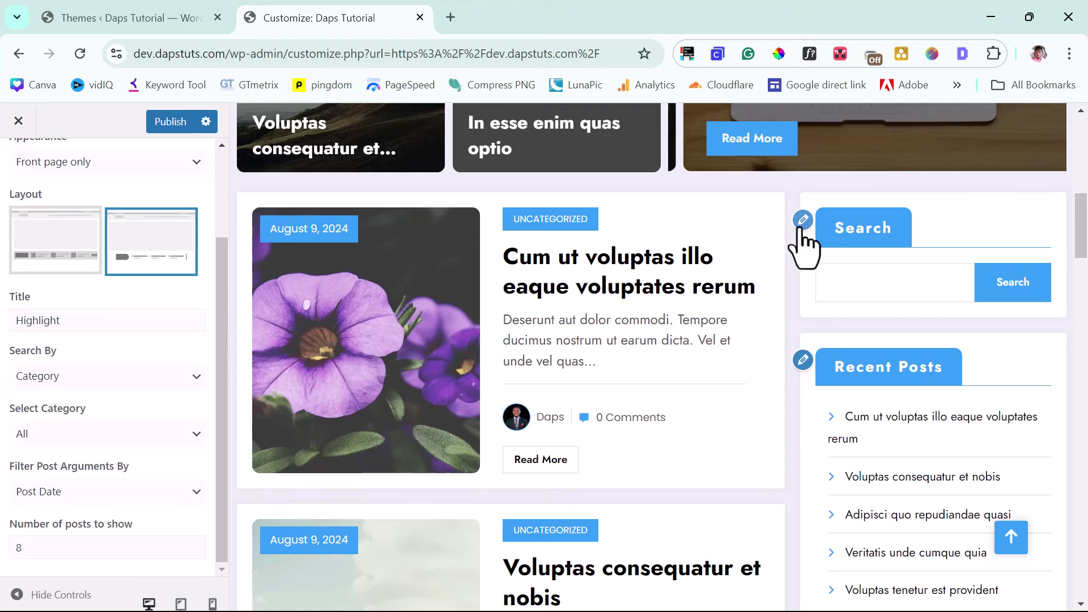
pyautogui.click(802, 221)
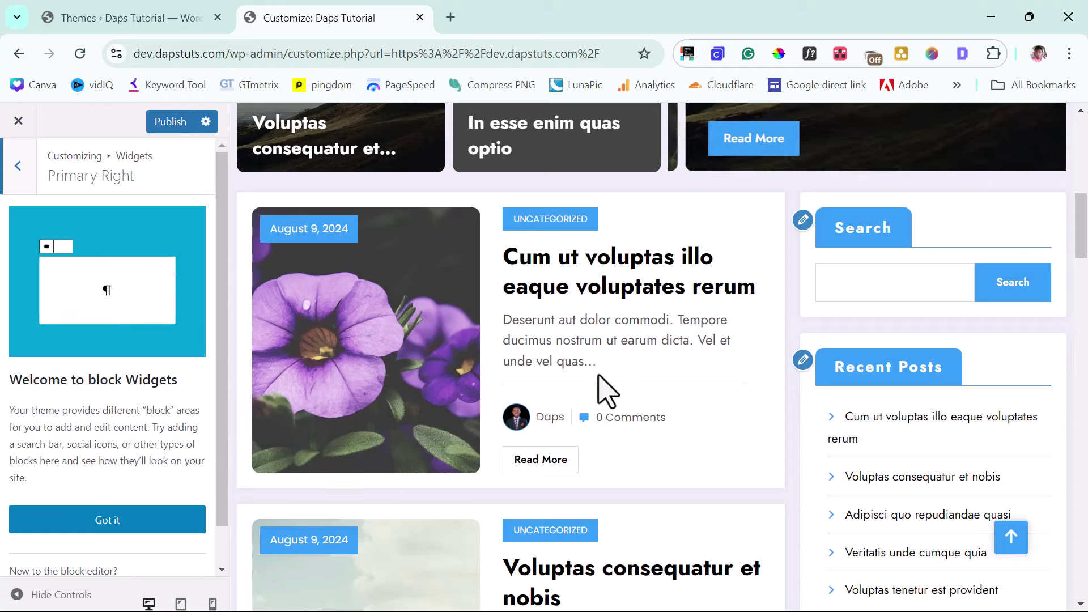
# Open the Bottom Footer settings and examine the copyright text with its WordPress link.
pyautogui.scroll(-20, 600, 379)
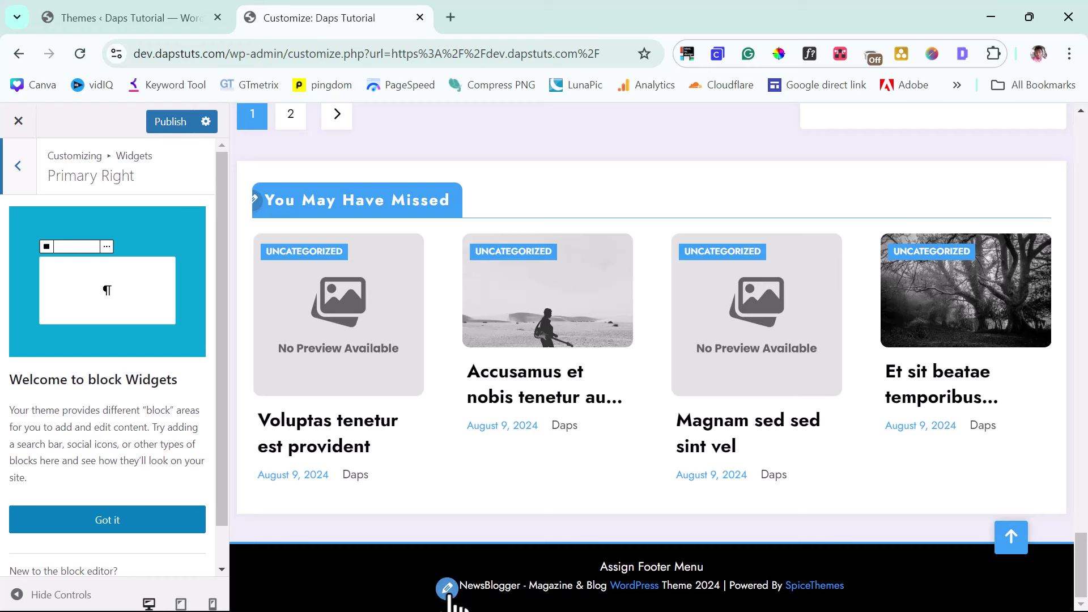
pyautogui.click(448, 588)
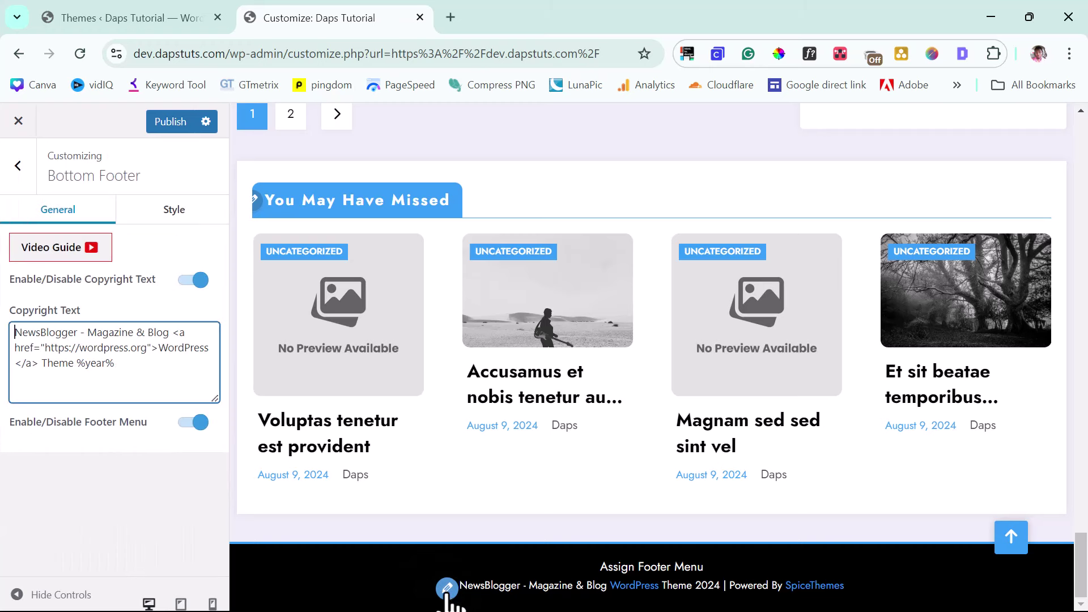
pyautogui.moveTo(87, 347); pyautogui.dragTo(146, 348)
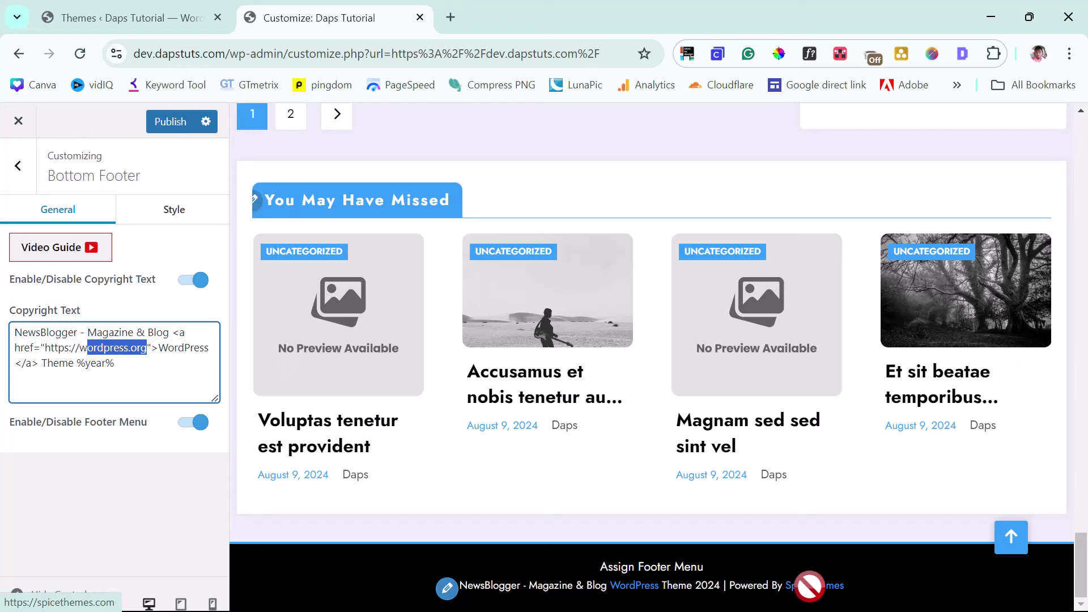
pyautogui.click(228, 499)
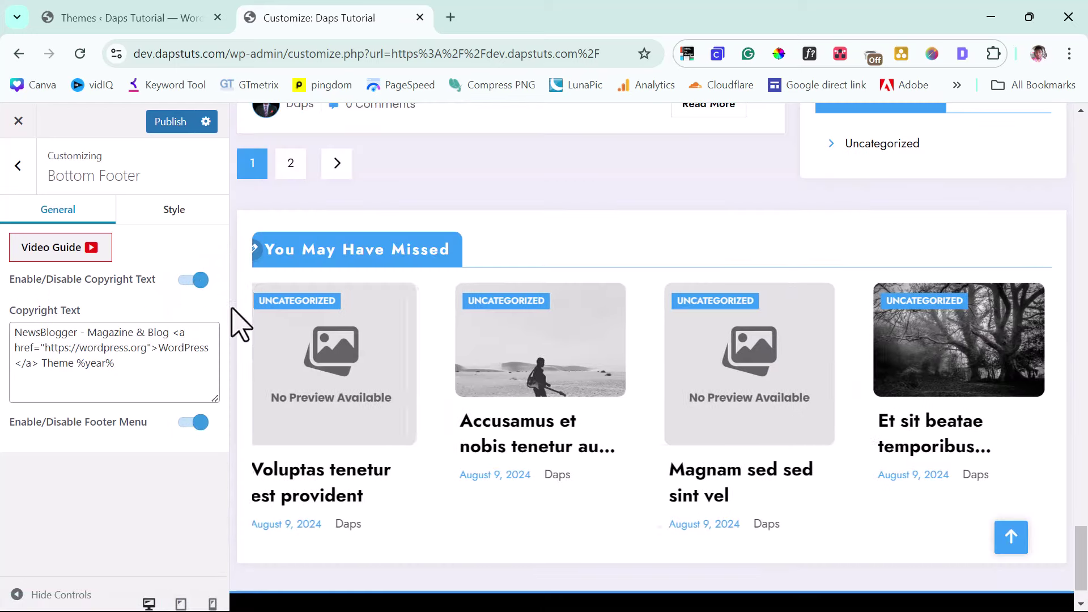
# Review the You May Have Missed section's heading and order options, disable its meta, and publish the customizer changes.
pyautogui.scroll(3, 743, 414)
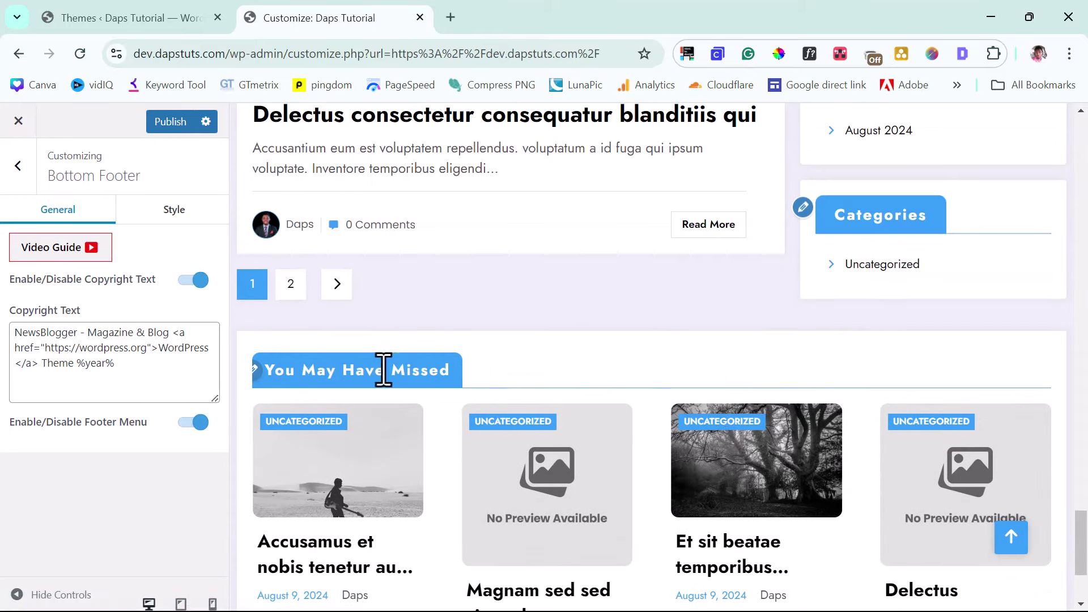
pyautogui.click(254, 371)
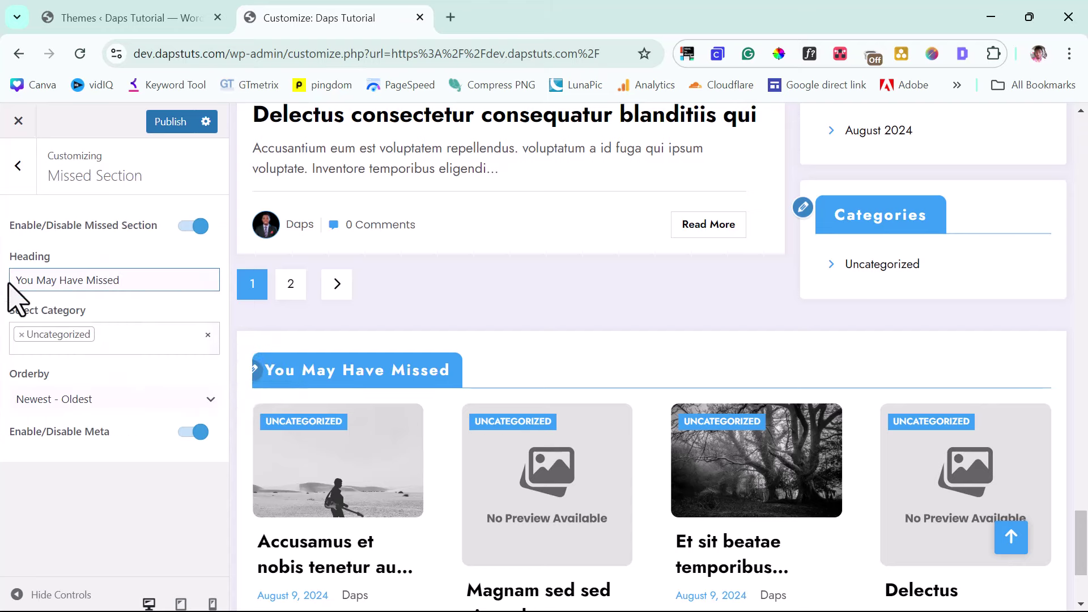
pyautogui.tripleClick(83, 282)
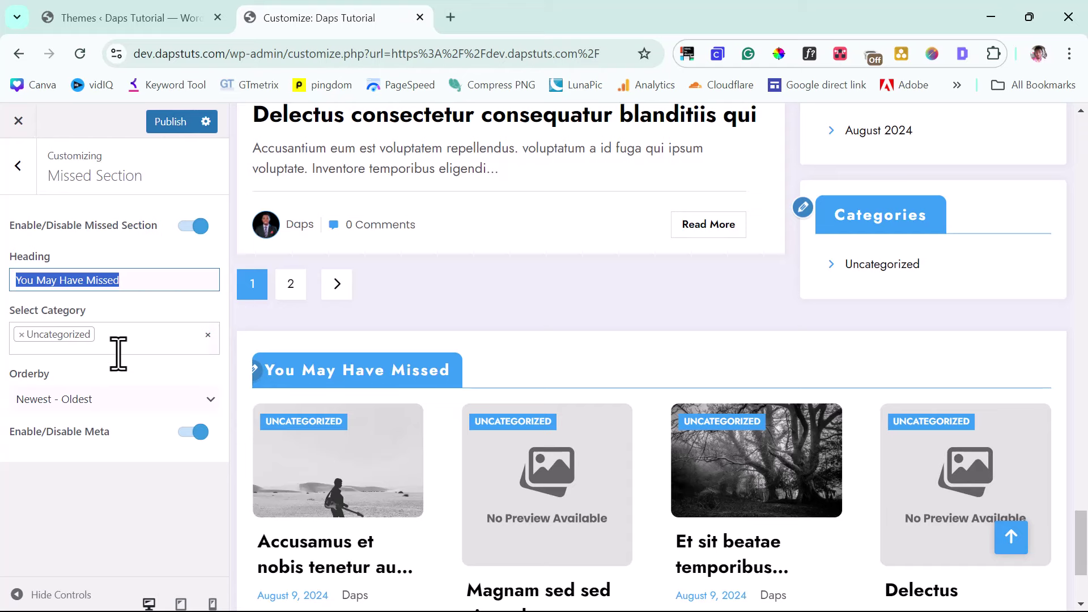
pyautogui.click(125, 400)
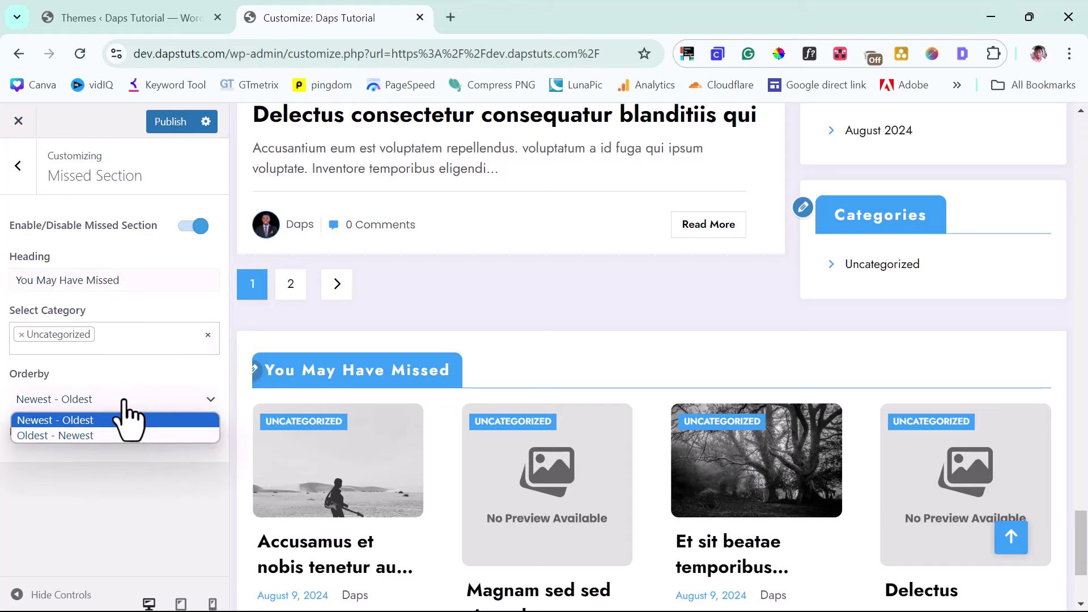
pyautogui.click(97, 487)
pyautogui.scroll(-3, 382, 475)
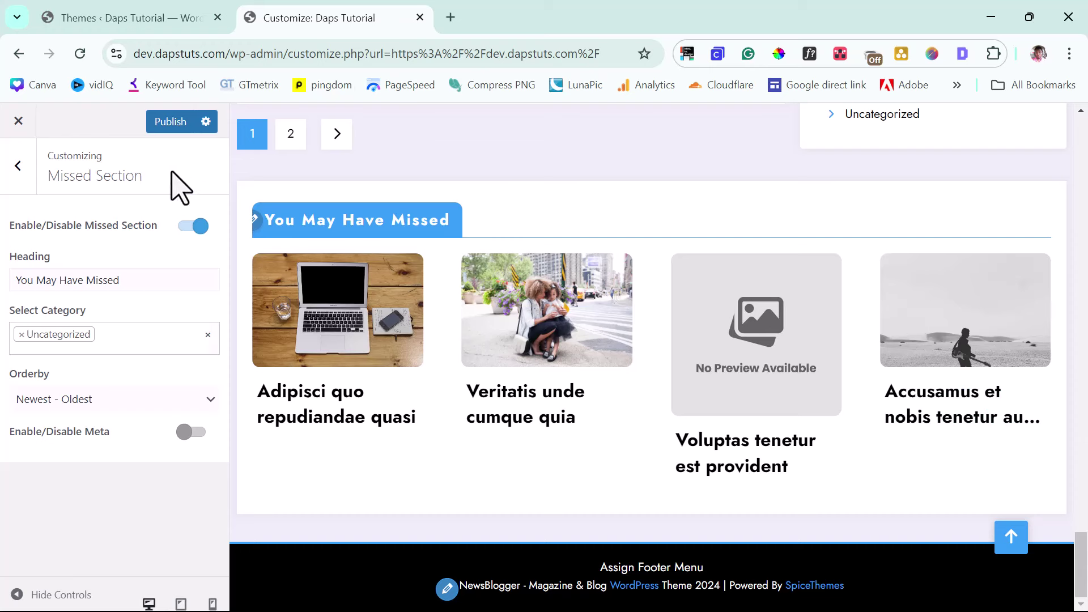
pyautogui.scroll(10, 523, 315)
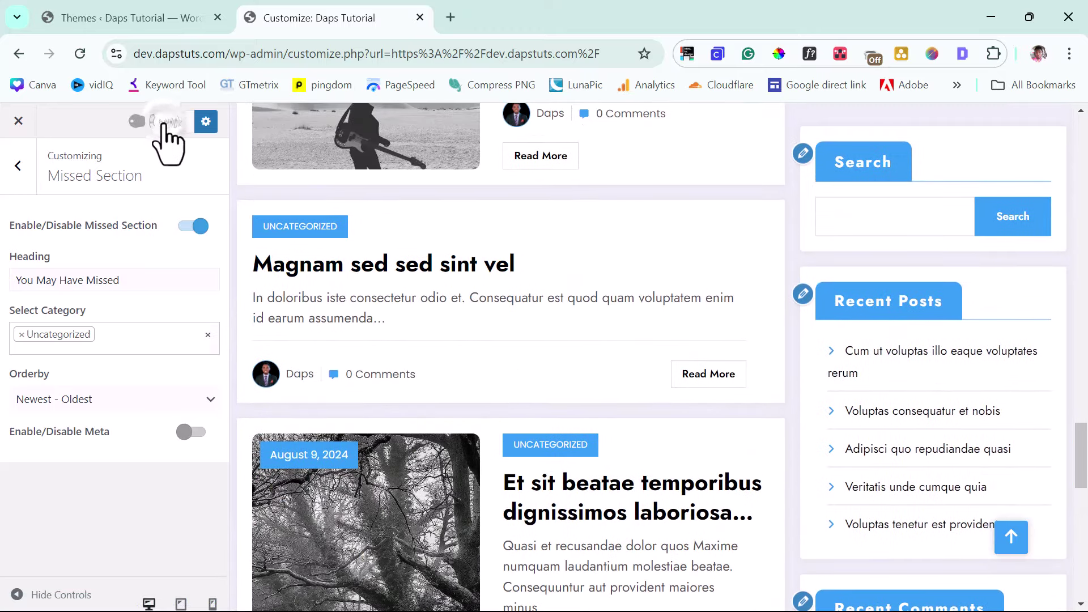
# Return to the main customizer options and look through the header, frontpage, theme, footer and core settings.
pyautogui.click(16, 173)
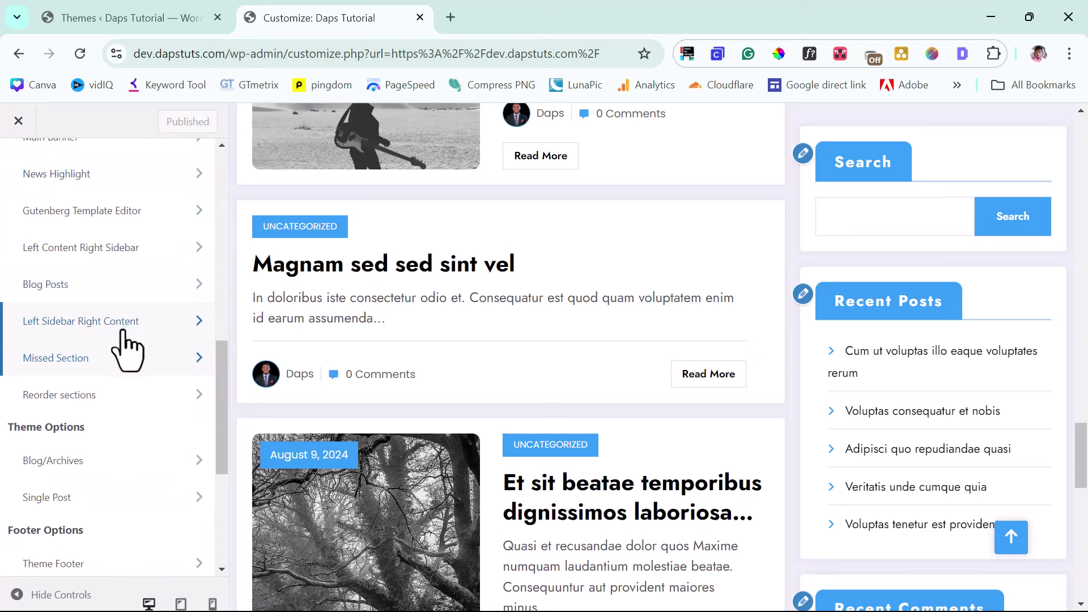
pyautogui.scroll(8, 117, 357)
pyautogui.scroll(-6, 121, 374)
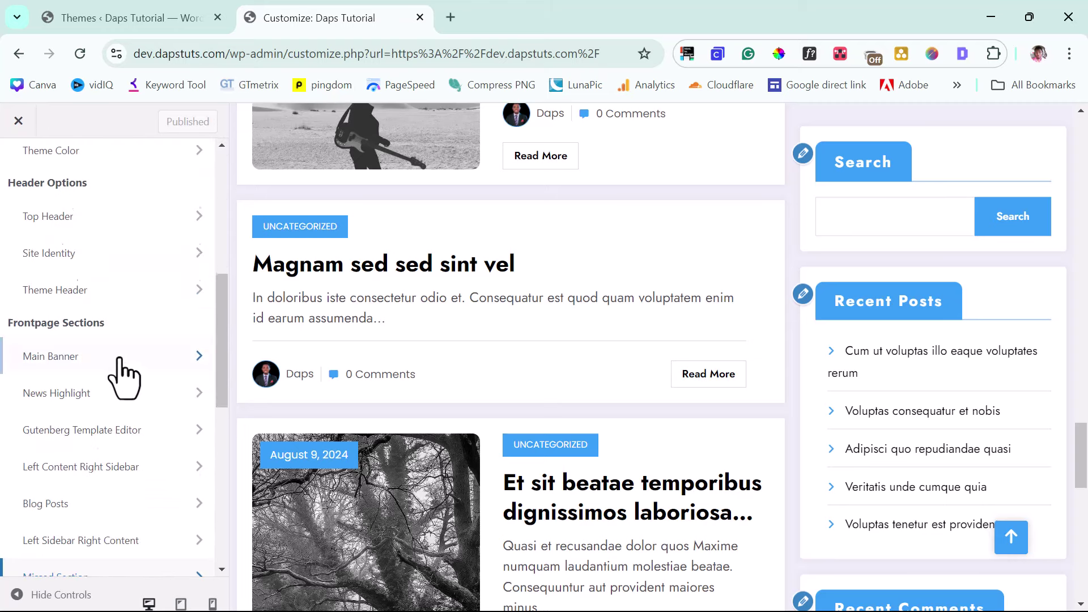
pyautogui.scroll(-7, 111, 366)
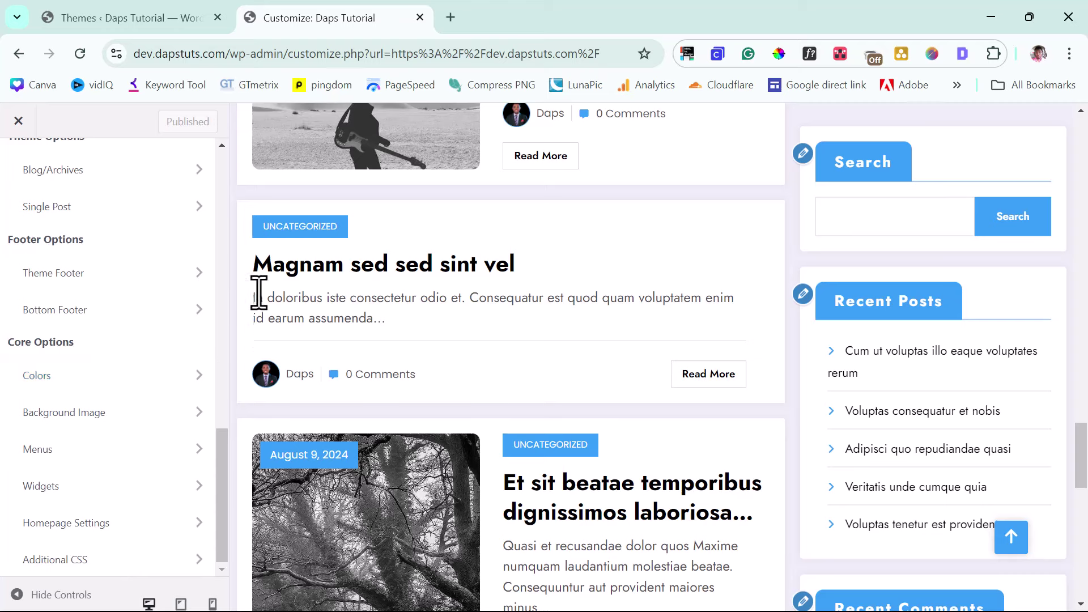
pyautogui.scroll(5, 65, 284)
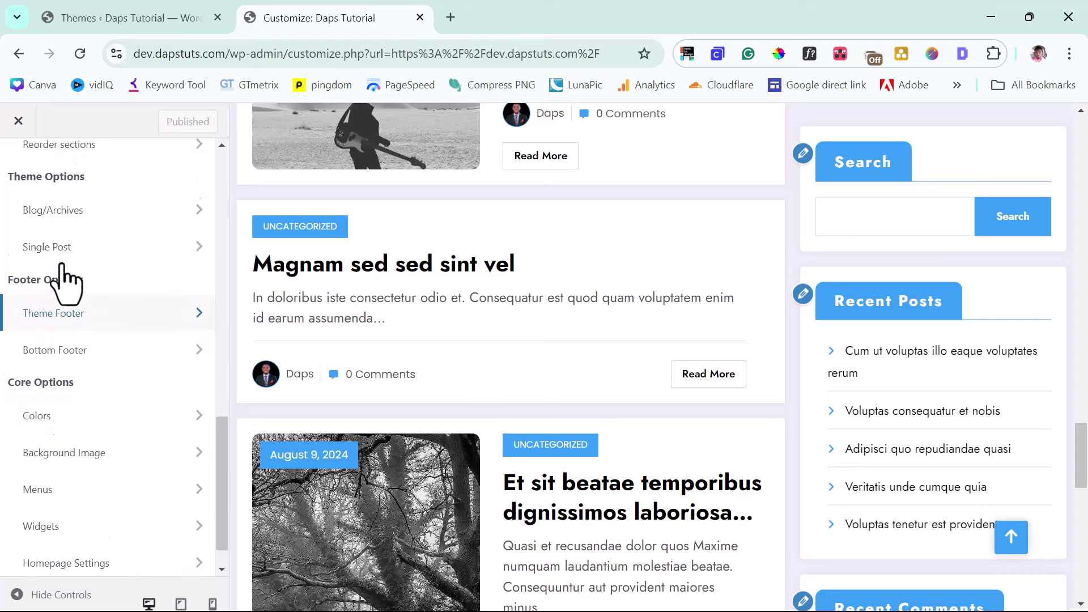
pyautogui.scroll(4, 73, 244)
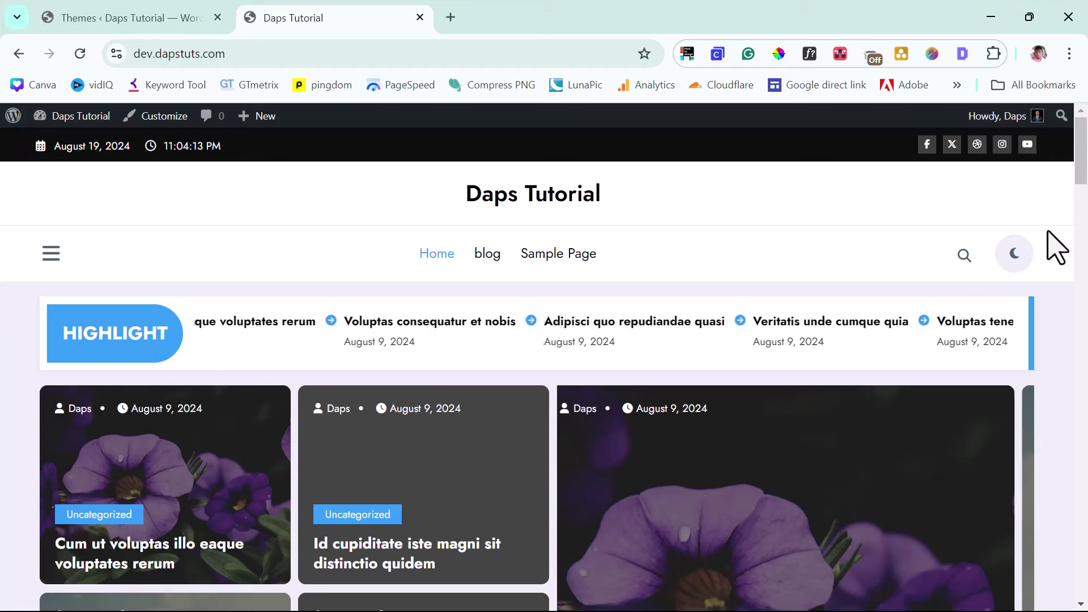
# Test the published homepage's dark mode and restore the light mode.
pyautogui.click(1015, 253)
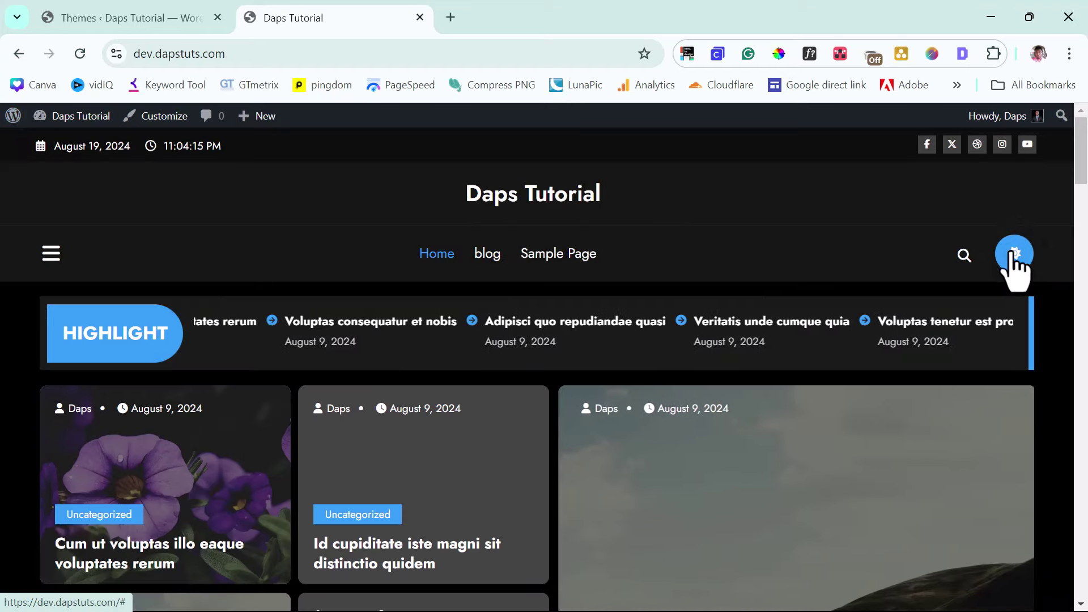
pyautogui.click(1012, 254)
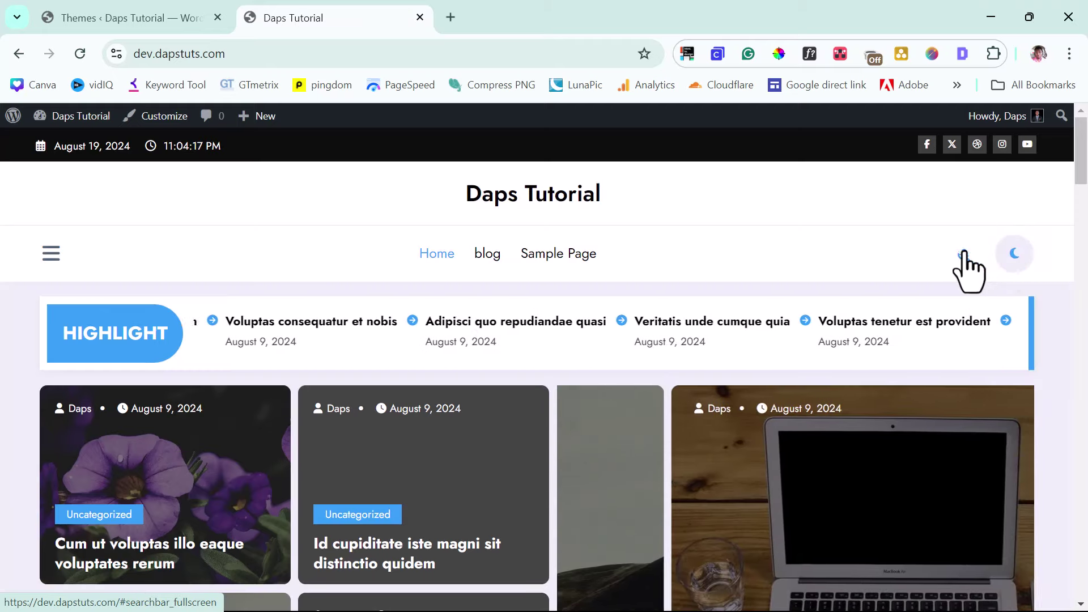
# Open and close the homepage's full-screen search and the header toggle sidebar to check both.
pyautogui.click(965, 255)
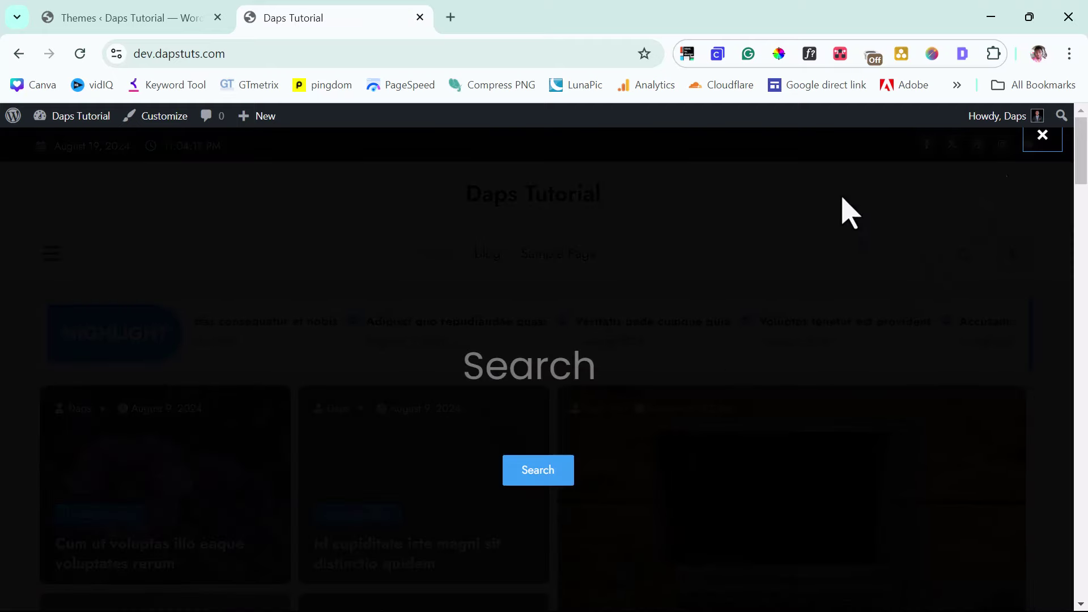
pyautogui.click(1043, 143)
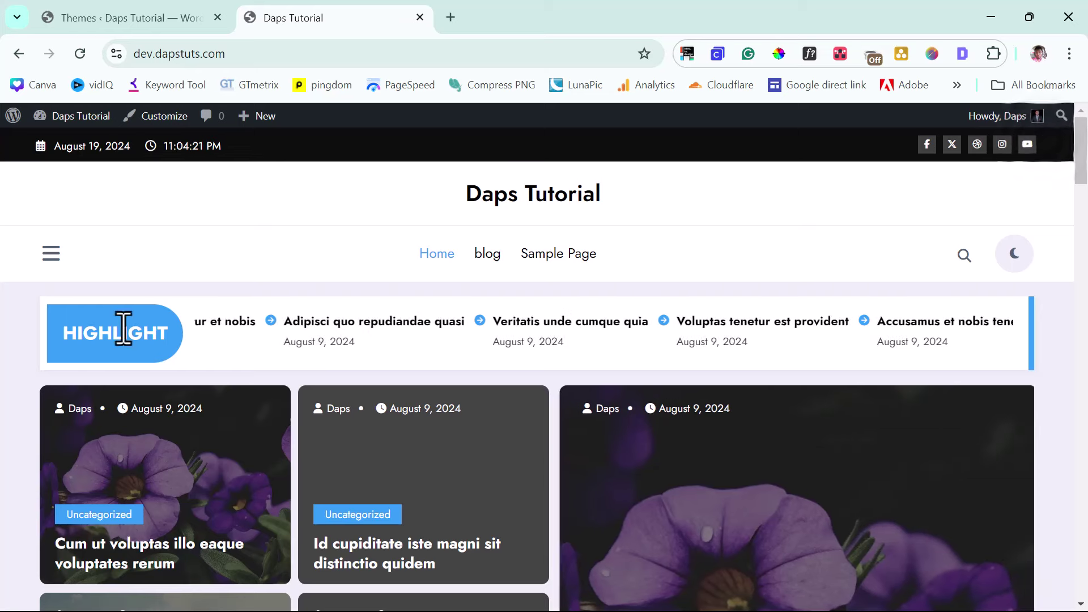
pyautogui.click(51, 254)
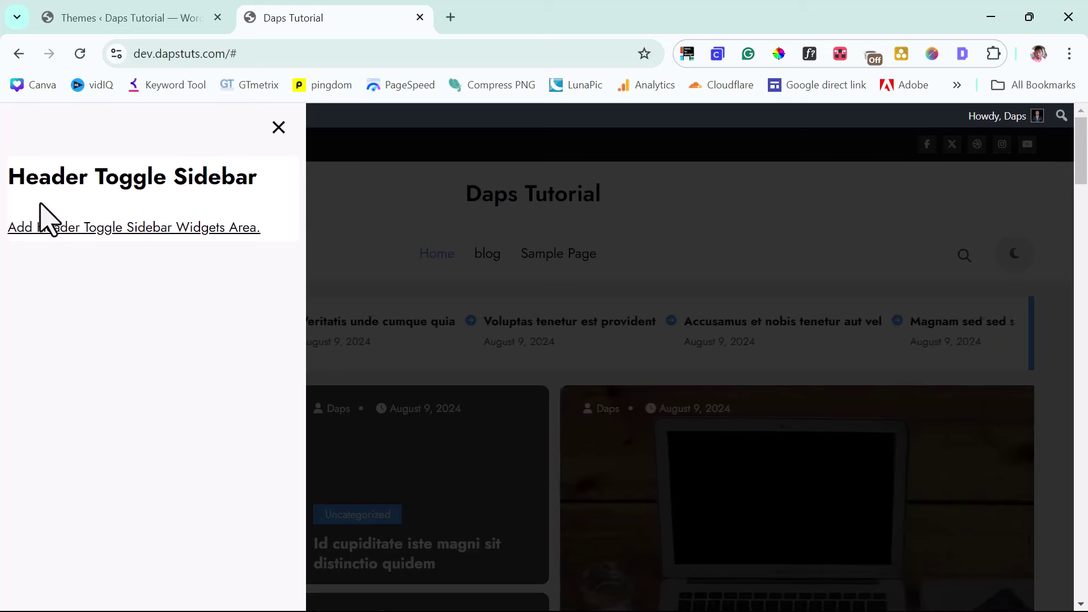
pyautogui.click(278, 128)
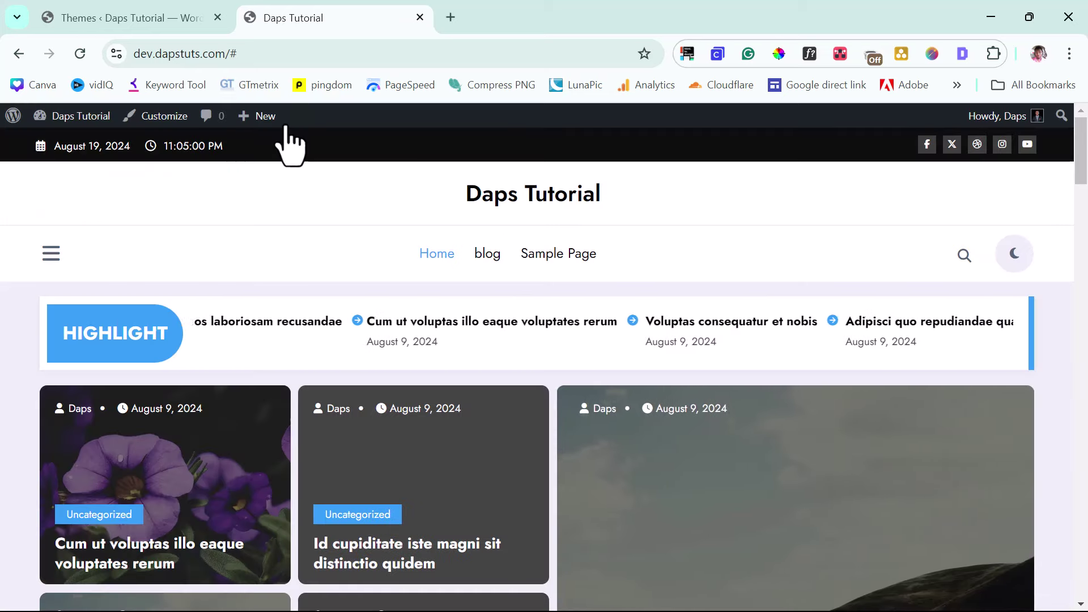